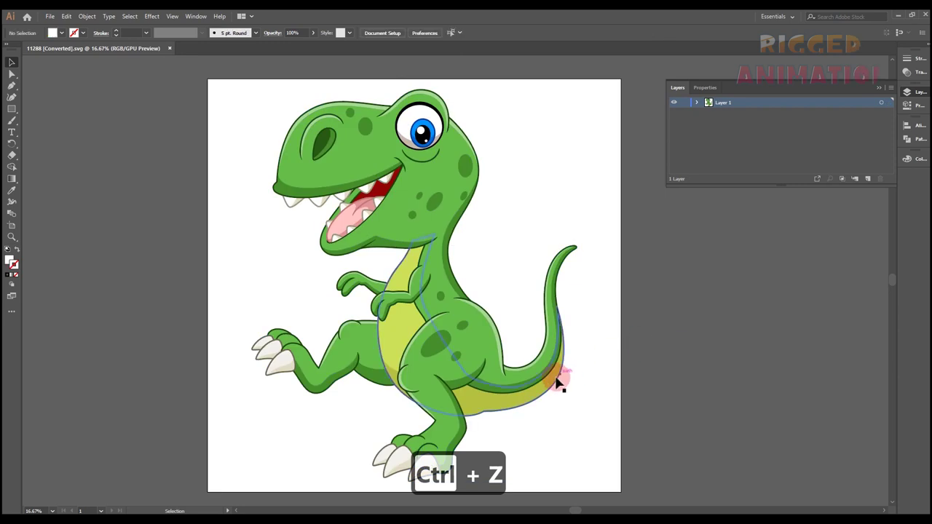
Cut the dinosaur's standing front leg out of the grouped artwork on Layer 1.
scroll(447, 333, "down", 1)
double_click(448, 334)
left_click(448, 334)
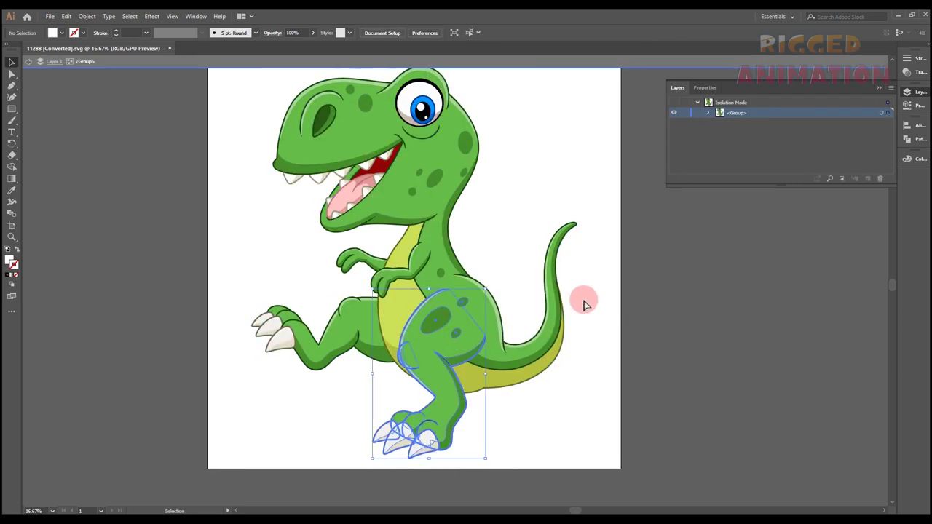
key("ctrl+x")
double_click(678, 287)
Create a layer named LEG UPPER above Layer 1 and paste the standing leg into it in its original position.
left_click(855, 180)
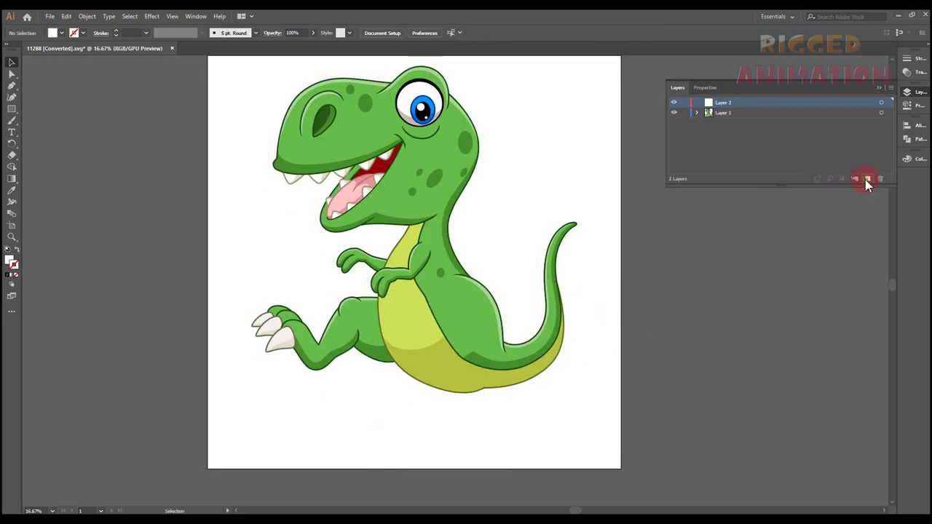
double_click(721, 102)
type("lag")
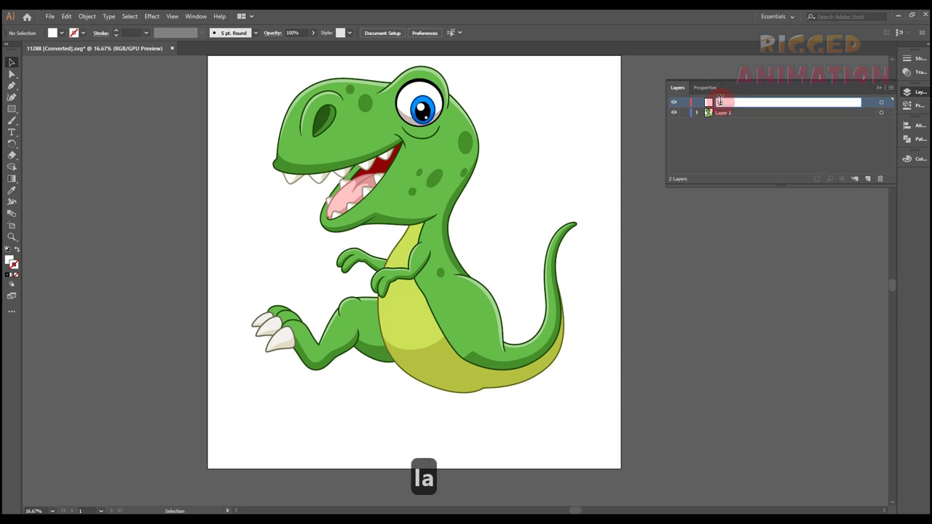
key("BackSpace")
key("BackSpace")
type("eg_upper")
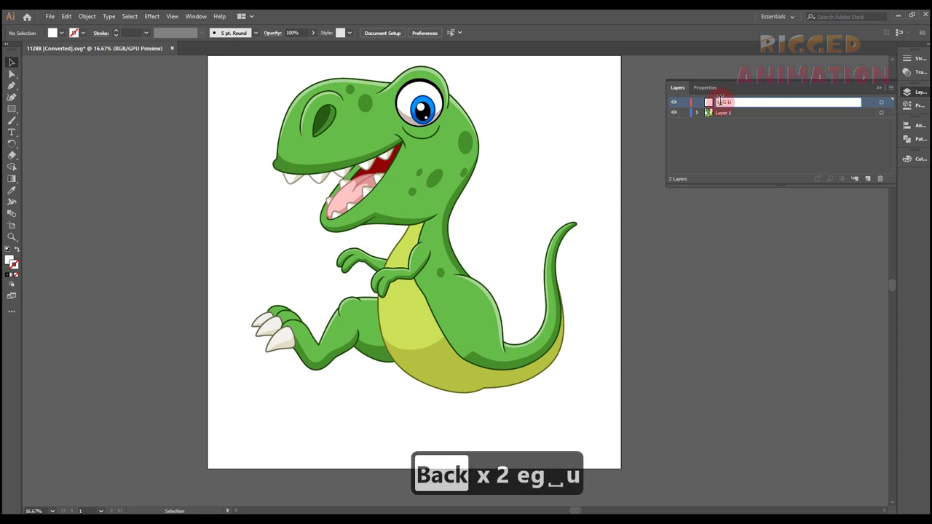
key("Return")
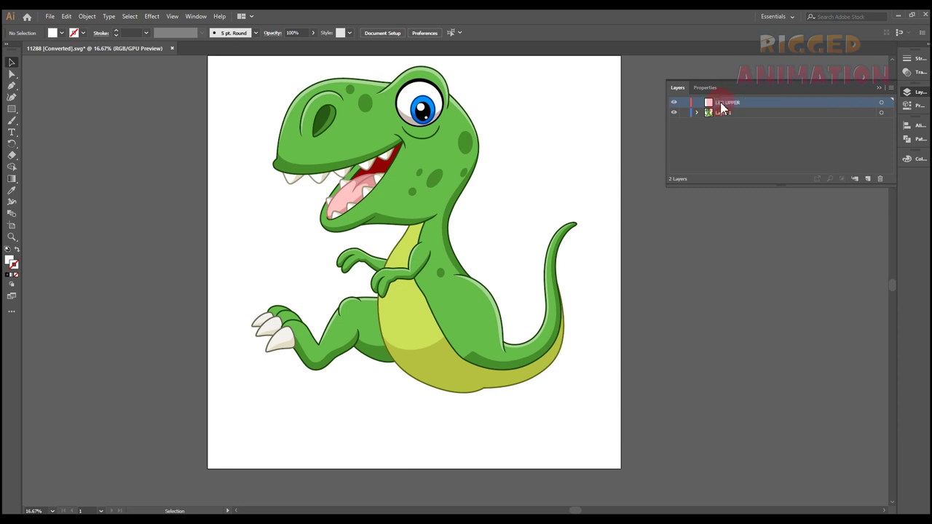
key("ctrl+shift+v")
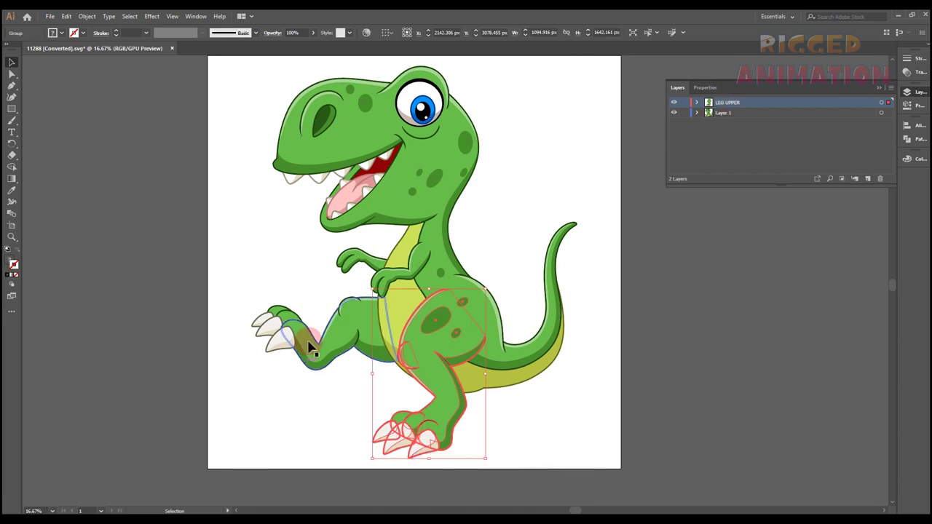
Cut the dinosaur's raised rear leg out of the group on Layer 1.
double_click(343, 327)
left_click(360, 330)
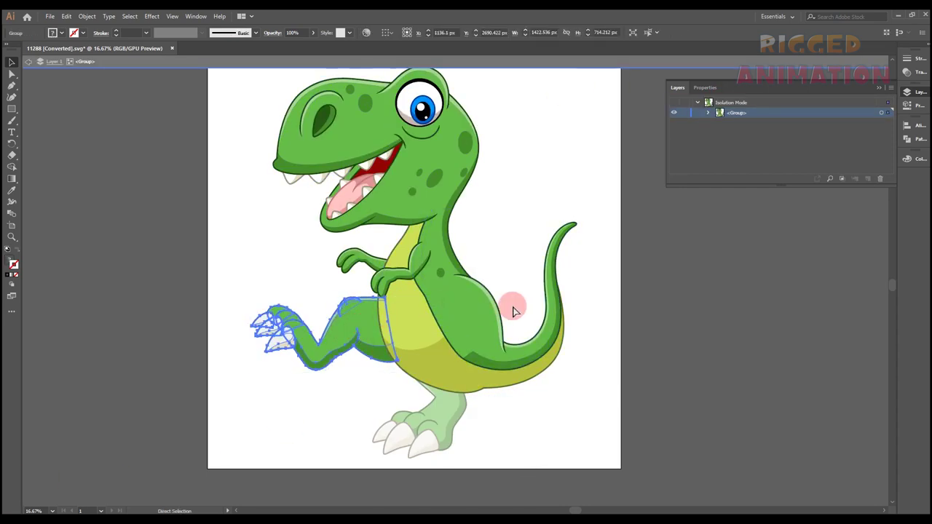
key("ctrl+x")
double_click(672, 313)
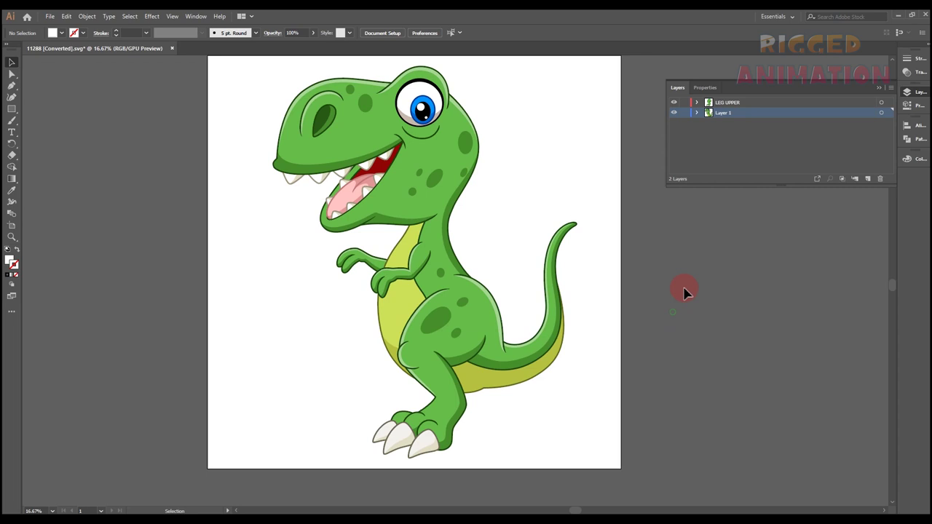
Paste the raised leg in its original position on a new layer named LEG UNDER, placed beneath Layer 1.
left_click(867, 179)
left_click_drag(721, 113, 733, 141)
key("ctrl+shift+v")
double_click(722, 125)
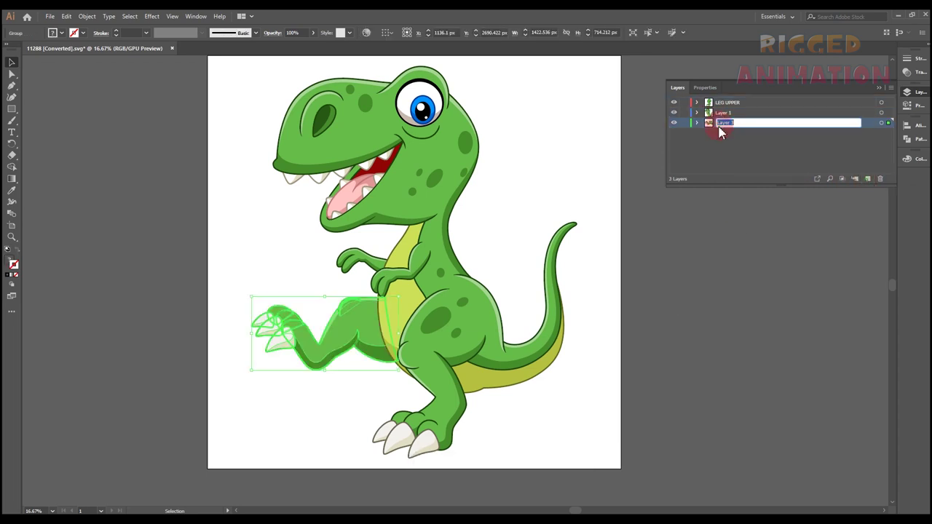
type("LEG")
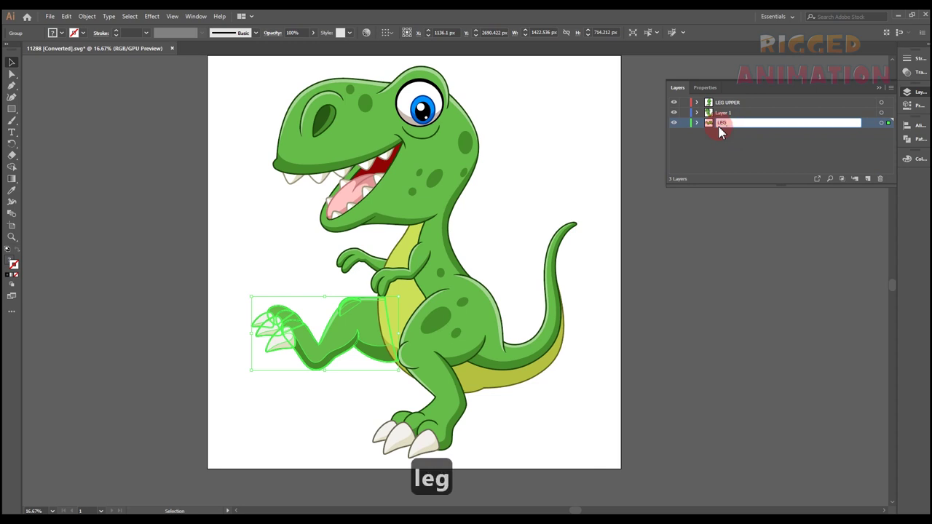
type(" UNDER")
key("Return")
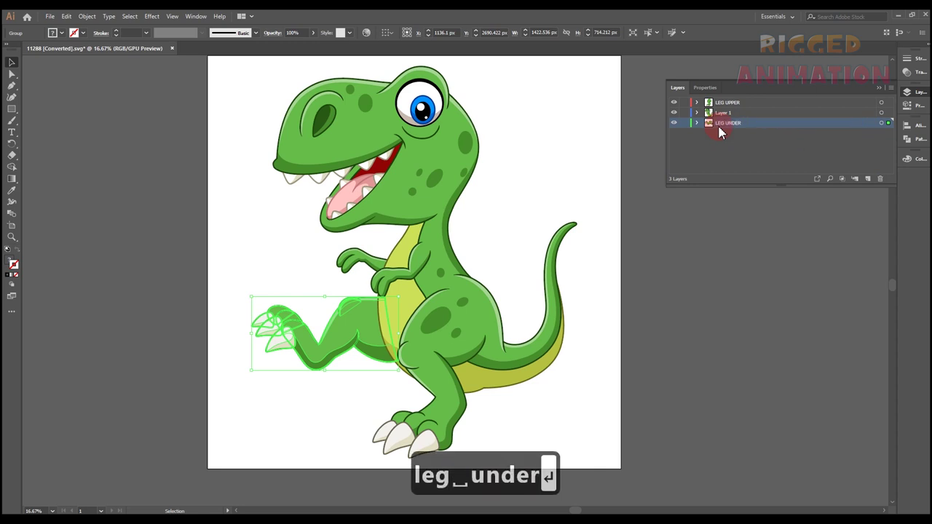
left_click(634, 327)
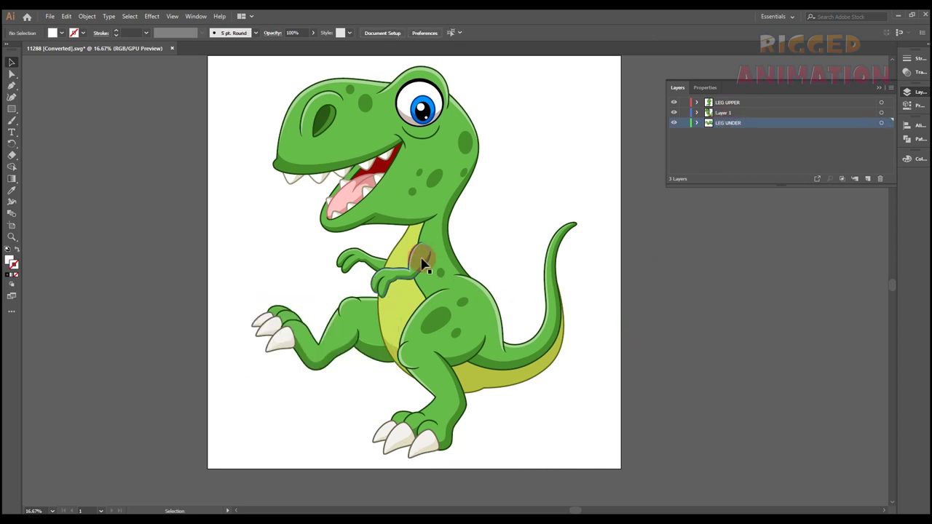
Cut the near arm overlapping the dinosaur's belly out of the group on Layer 1.
left_click(423, 261)
double_click(423, 261)
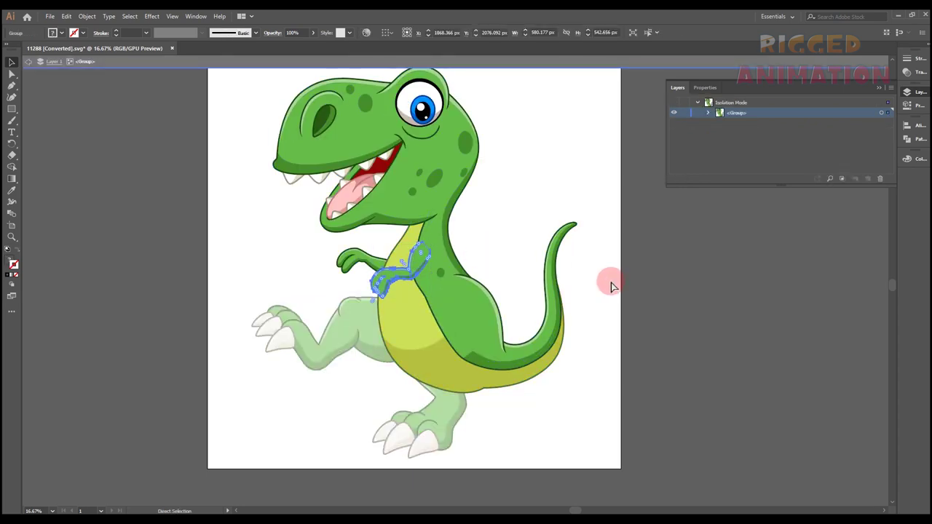
key("ctrl+x")
double_click(652, 296)
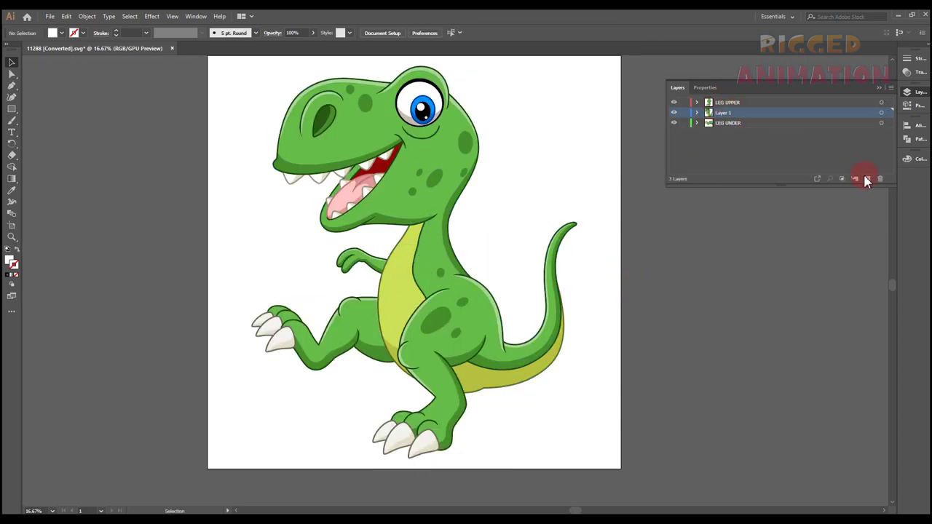
Paste the near arm in its original position on a new layer named HAND UPPER, directly above Layer 1.
left_click(866, 180)
key("ctrl+shift+v")
double_click(723, 112)
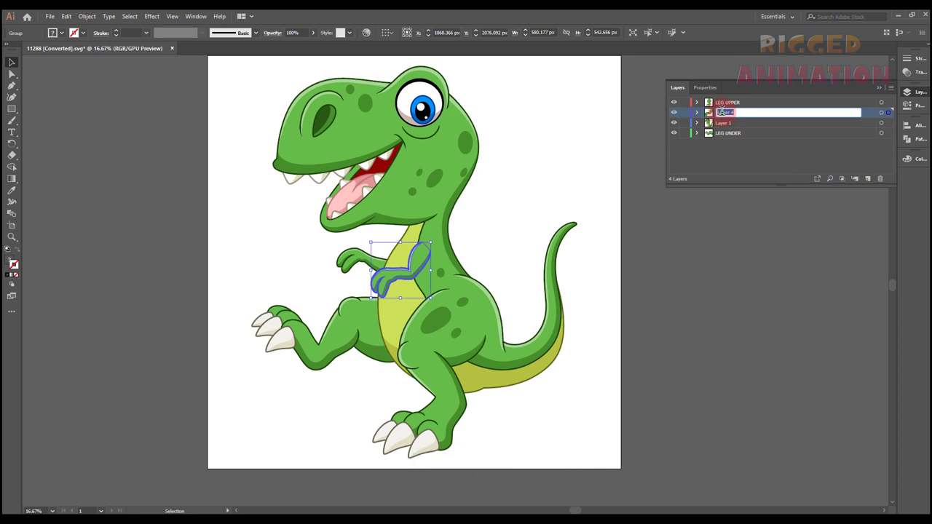
type("HAND U")
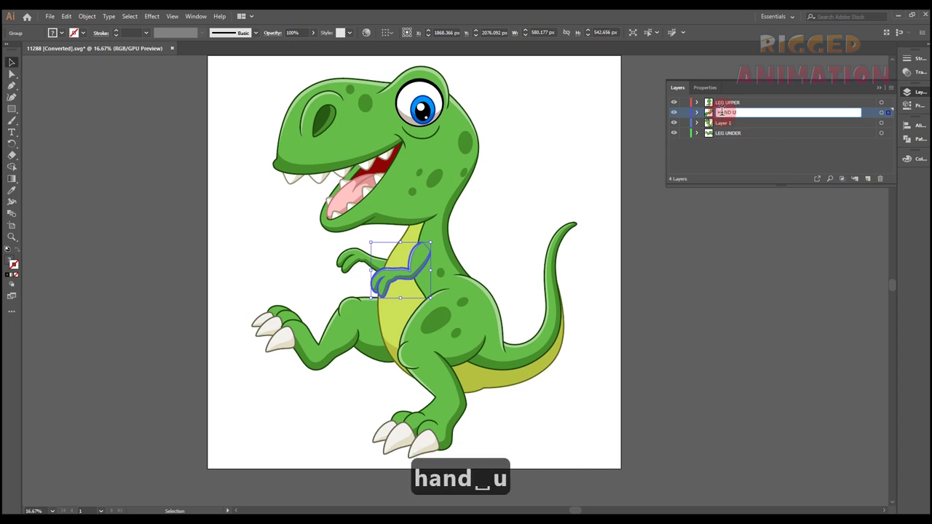
type("PPER")
key("Return")
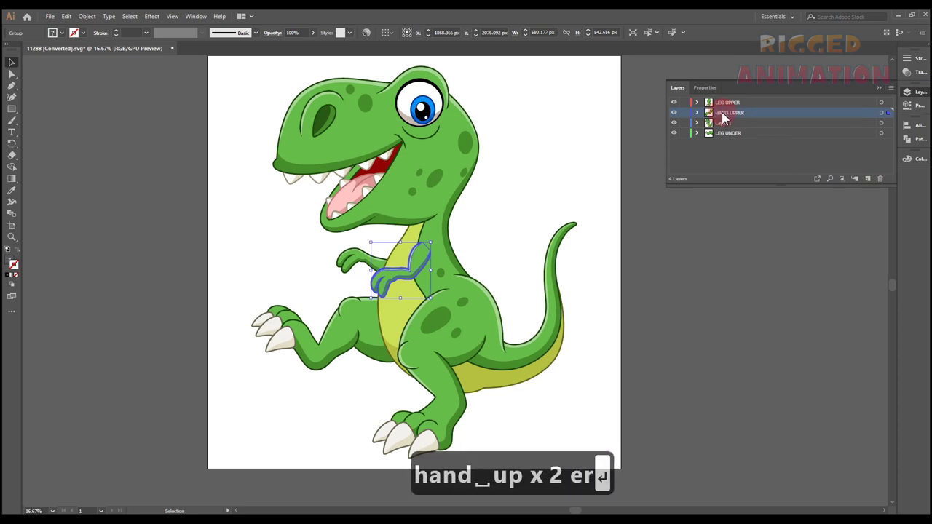
left_click(750, 220)
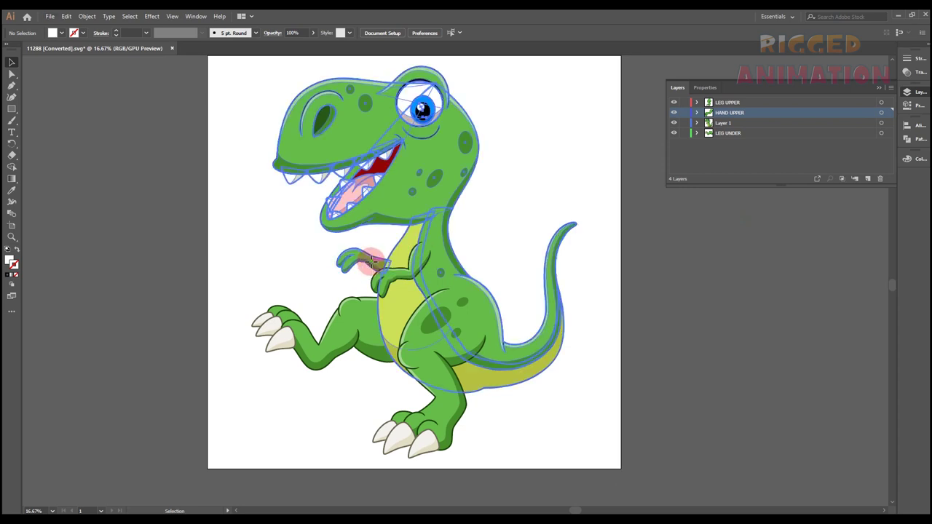
Cut the far arm behind the dinosaur's body out of the group on Layer 1.
double_click(372, 263)
left_click(358, 260)
key("ctrl+x")
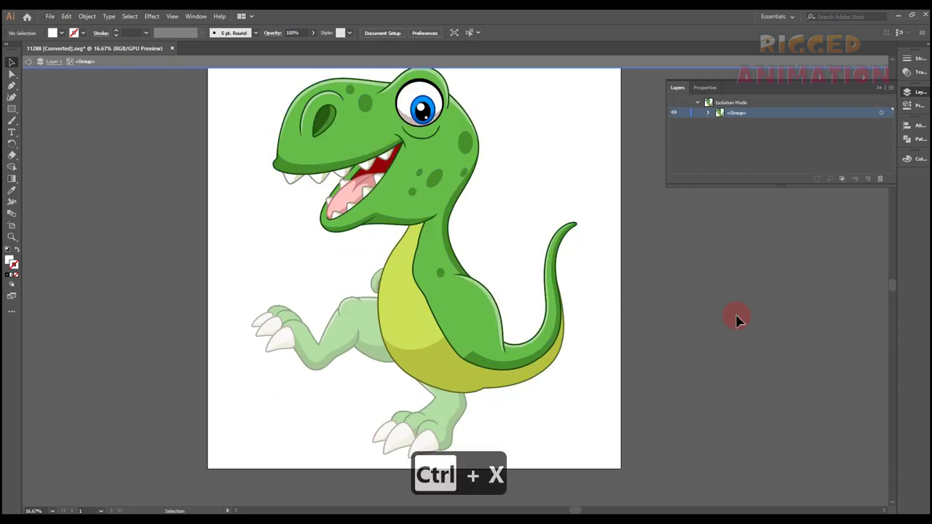
double_click(737, 321)
Paste the far arm in its original position on a new layer named HAND UNDER, between Layer 1 and LEG UNDER.
left_click(746, 135)
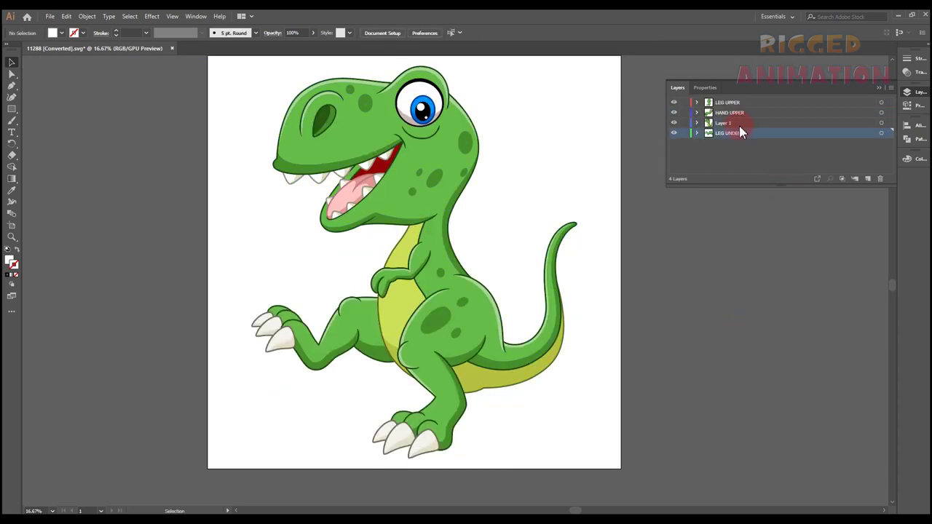
left_click(867, 179)
key("ctrl+shift+v")
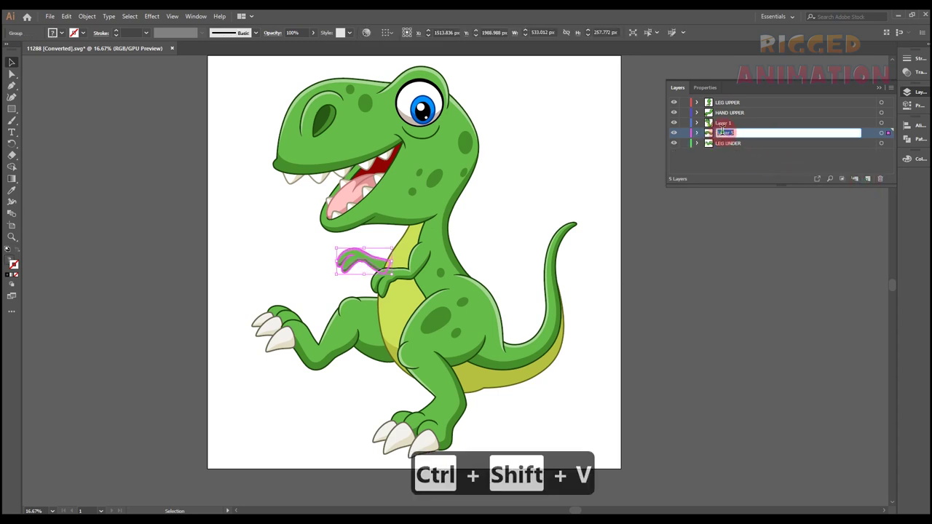
double_click(723, 133)
type("HAND ")
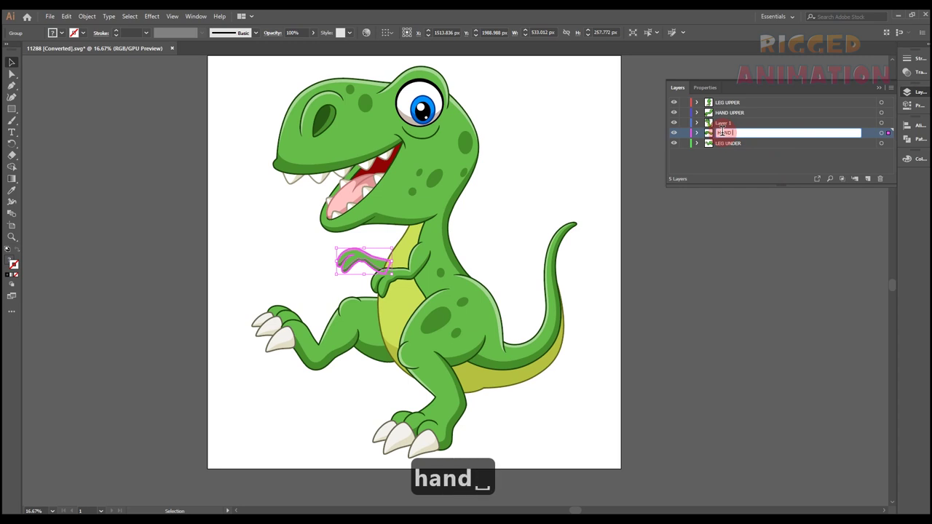
type("UNDER")
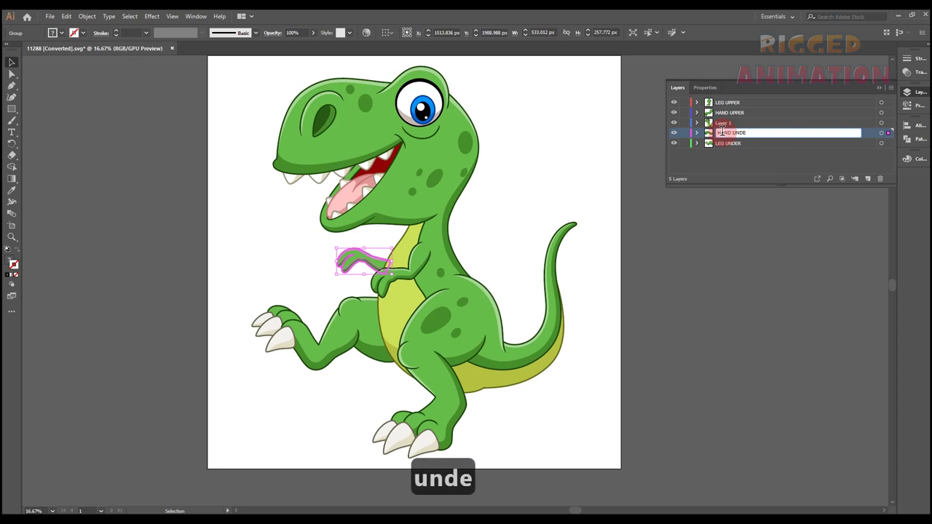
key("Return")
left_click(639, 298)
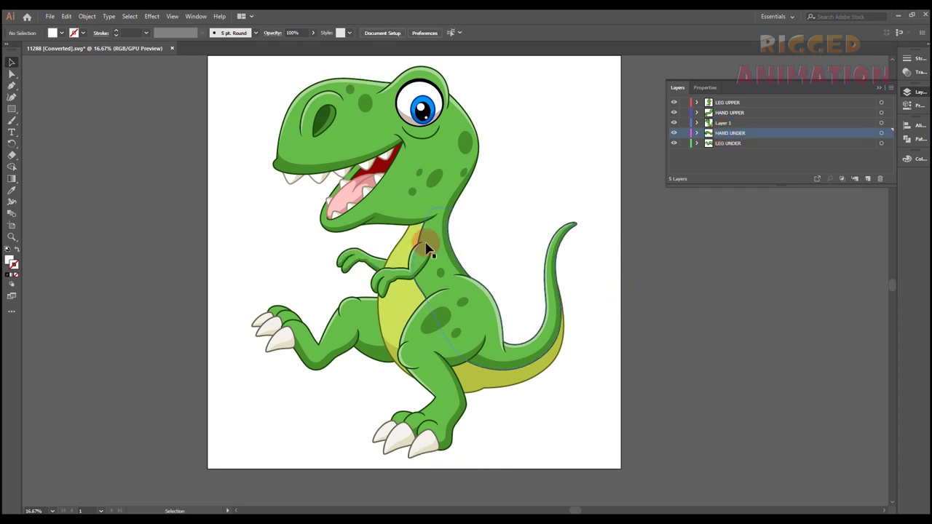
Cut the dinosaur's whole head out of the group on Layer 1.
left_click(437, 260)
double_click(423, 178)
left_click(422, 178)
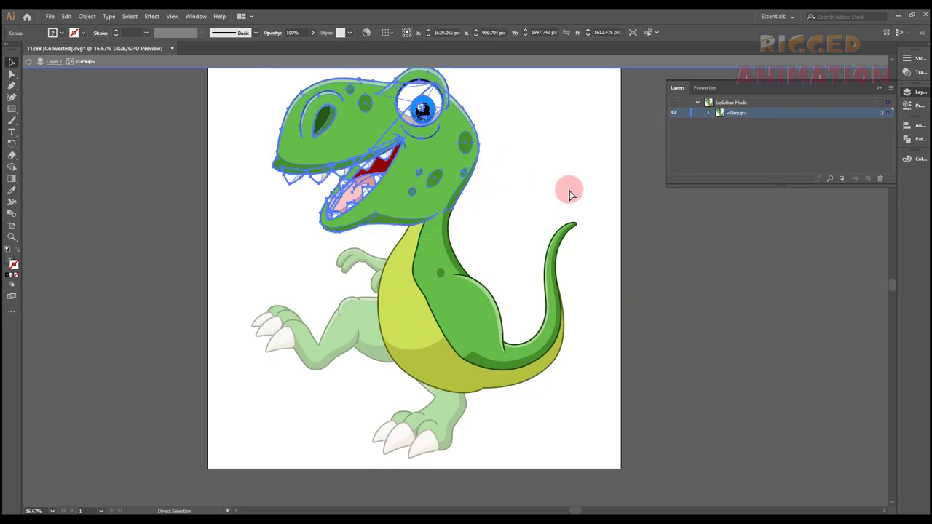
key("ctrl+x")
double_click(730, 287)
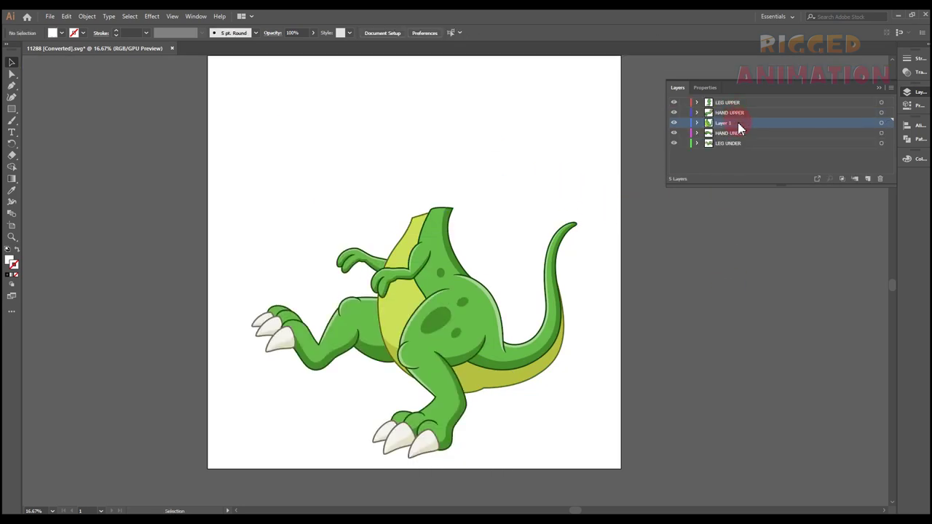
Paste the head in its original position on a new layer named HEAD, directly above Layer 1.
left_click(868, 180)
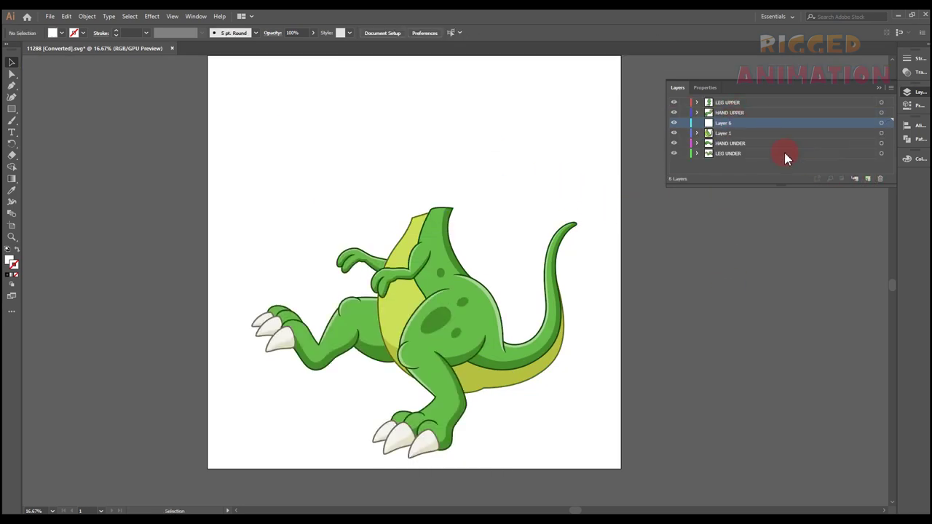
key("ctrl+shift+v")
double_click(723, 122)
type("he")
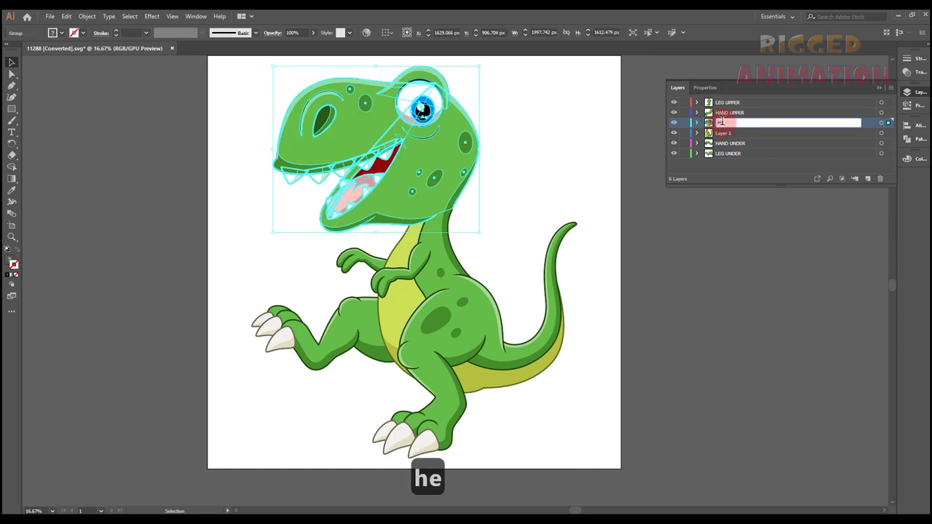
type("ad")
key("Return")
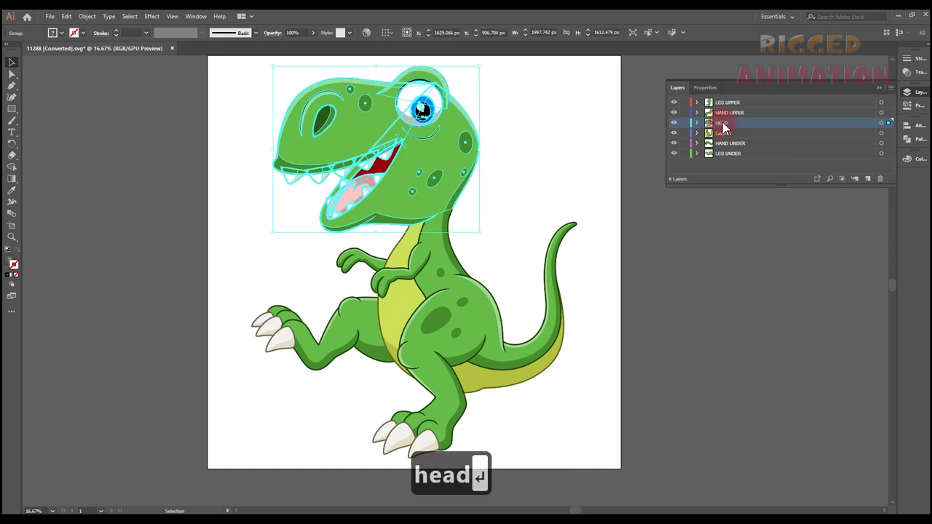
left_click(746, 251)
Cut the complete eye out of the dinosaur's head group.
double_click(425, 102)
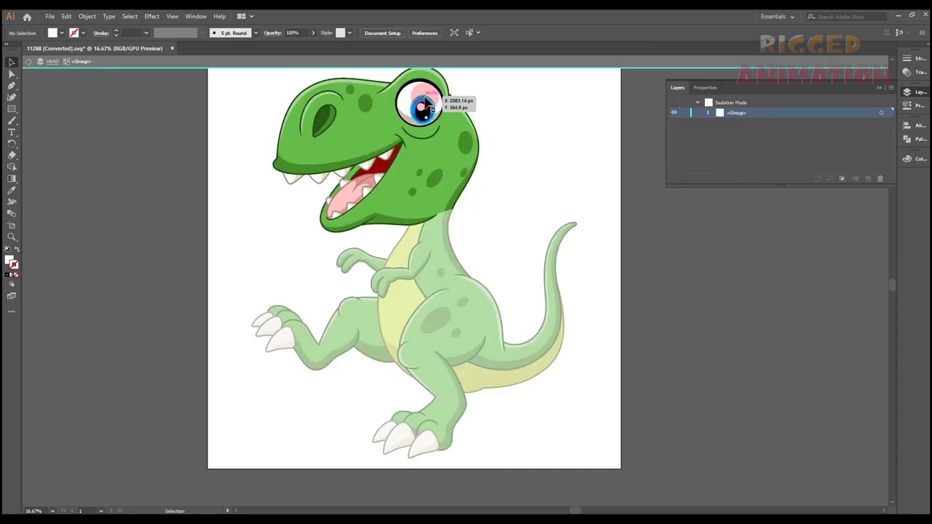
left_click(425, 90)
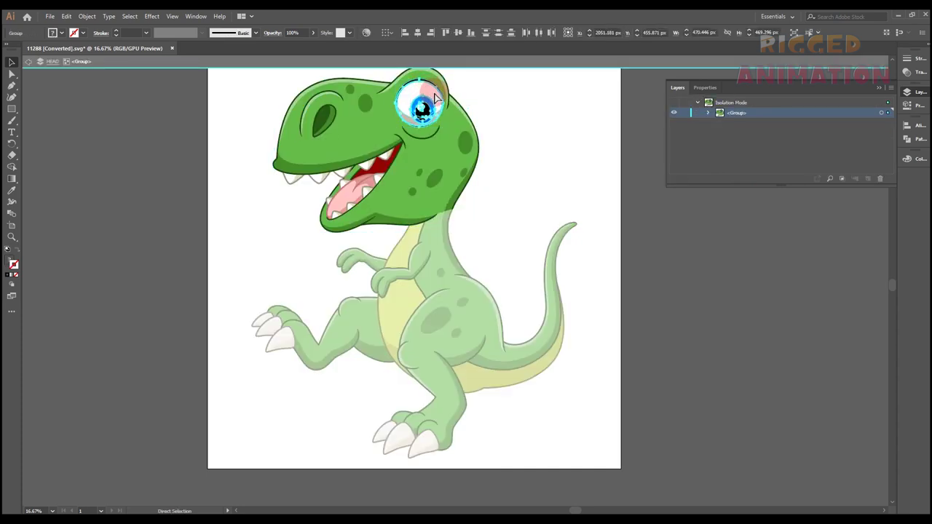
key("ctrl+x")
double_click(691, 255)
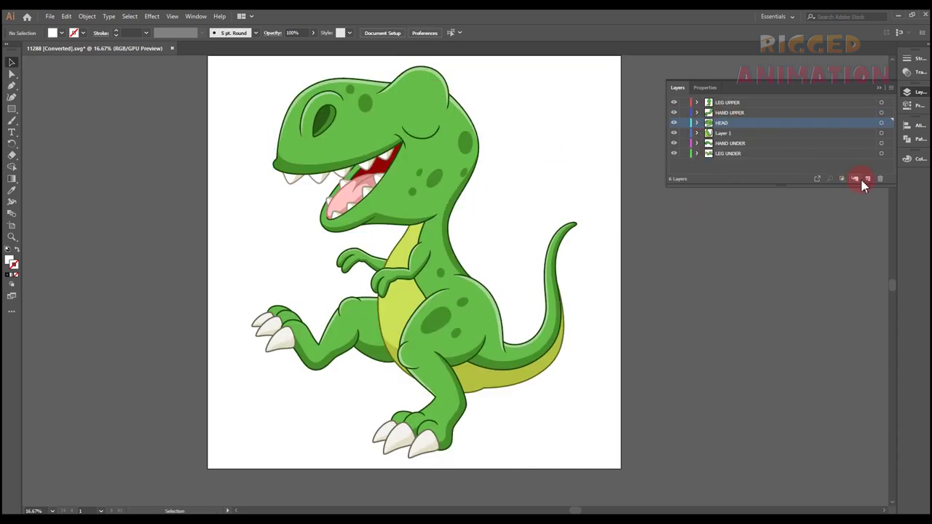
Create a layer named EYE directly above HEAD and paste the eye into it in its original position.
left_click(866, 180)
double_click(725, 124)
type("eye")
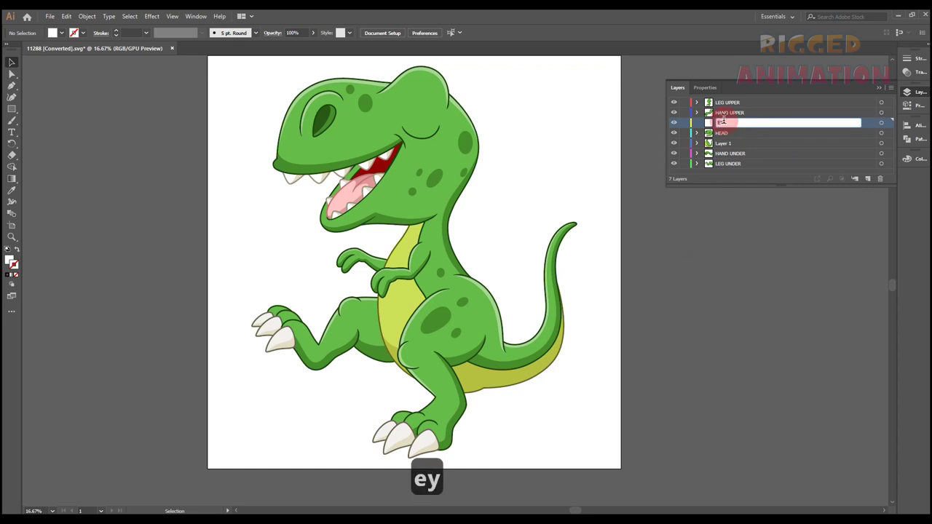
key("Return")
key("ctrl+shift+v")
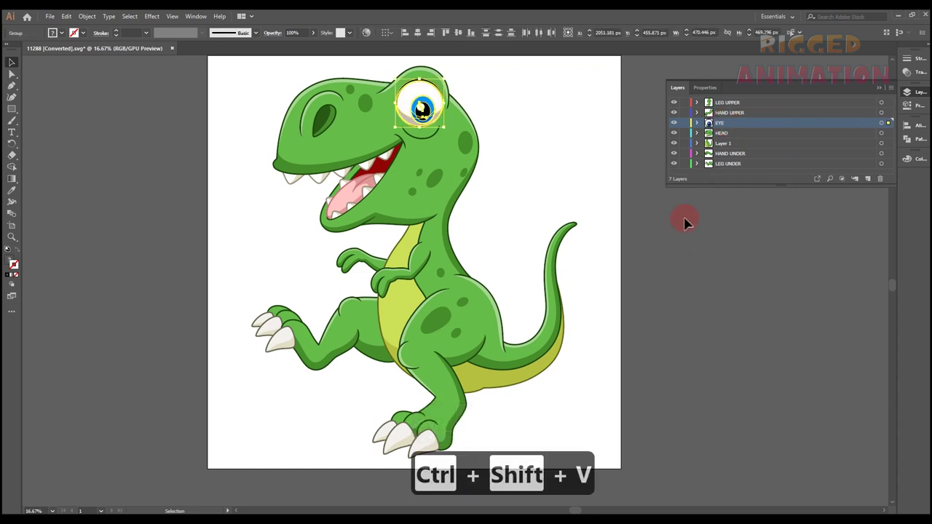
scroll(503, 167, "up", 2)
scroll(486, 175, "down", 3)
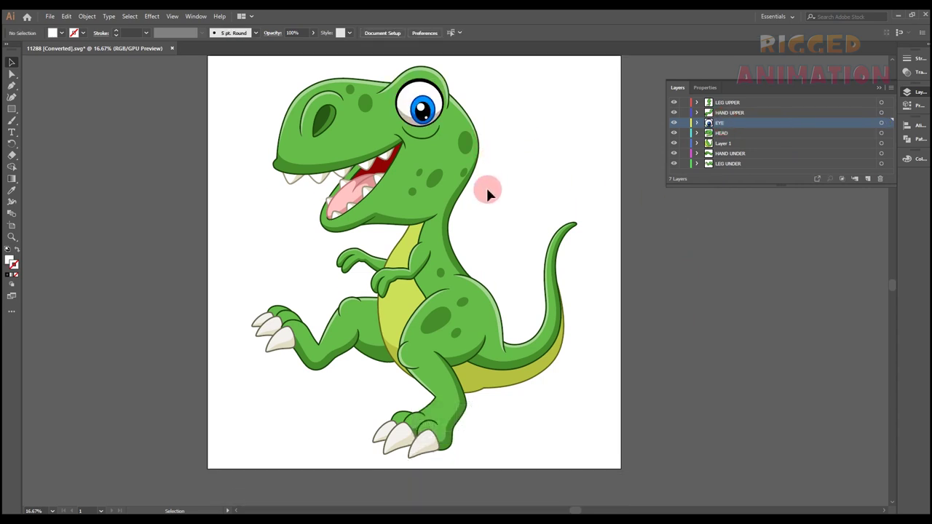
Rename Layer 1, which holds the dinosaur's torso and tail, to BODY.
left_click(402, 280)
double_click(722, 143)
type("b")
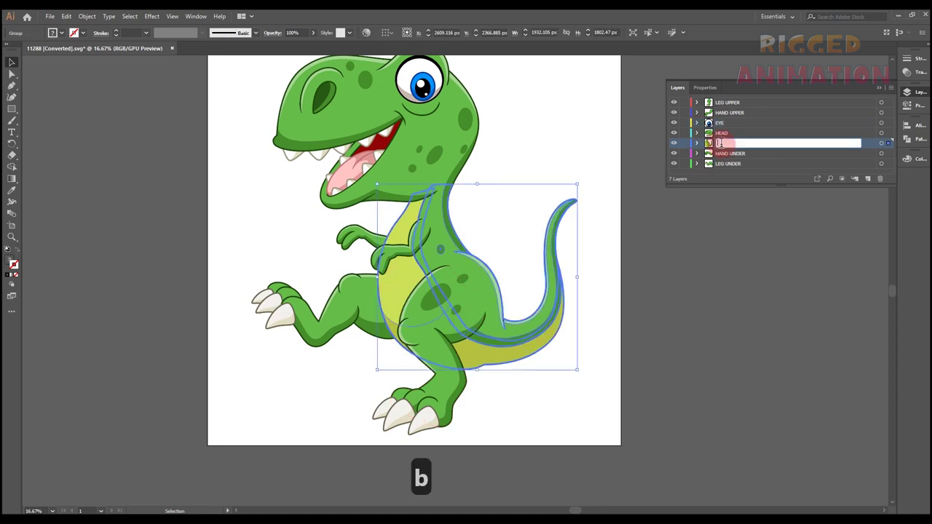
type("ody")
key("Return")
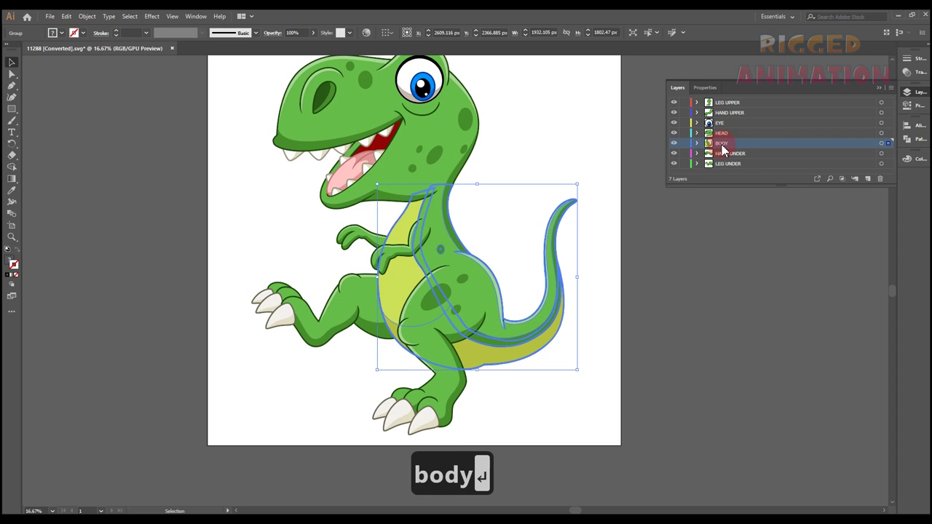
left_click(665, 382)
scroll(583, 320, "up", 2)
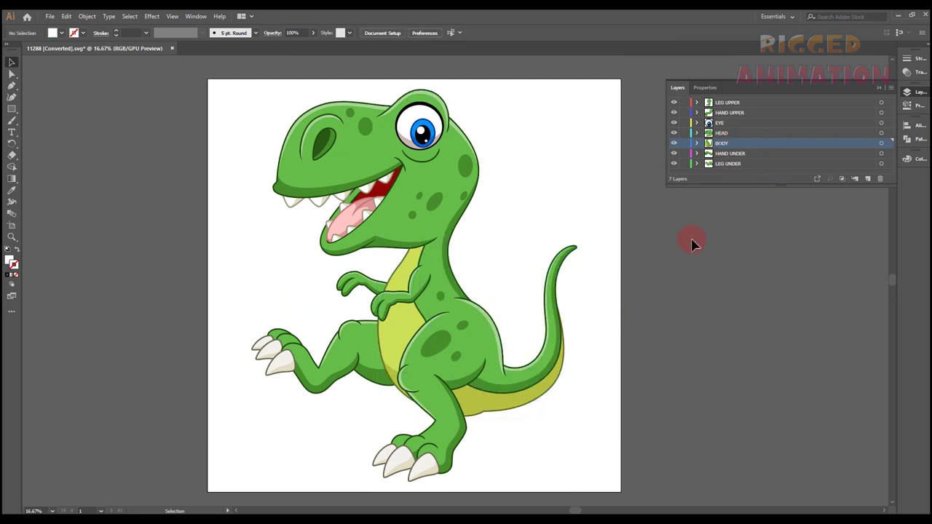
Draw a 4000 × 4000 px rectangle with no fill over the entire artboard on the LEG UPPER layer.
left_click(62, 32)
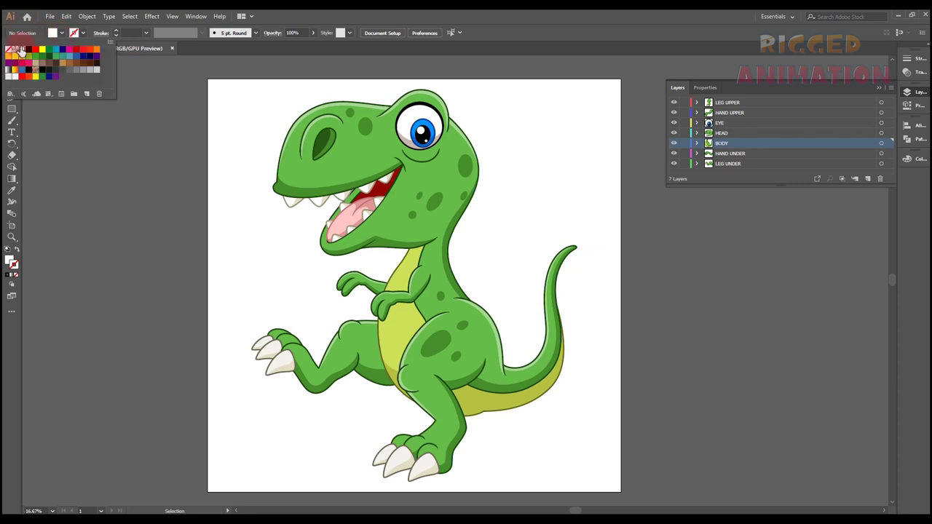
left_click(9, 49)
left_click(106, 192)
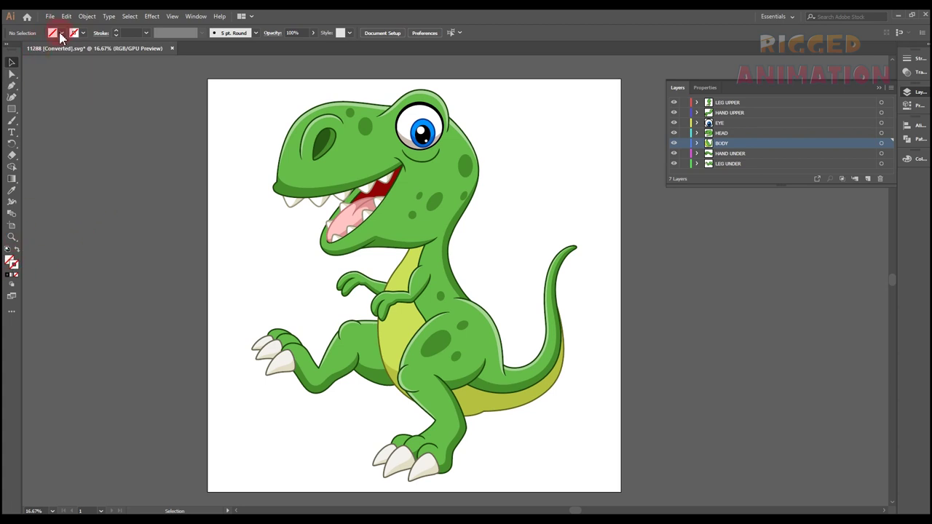
left_click(386, 149)
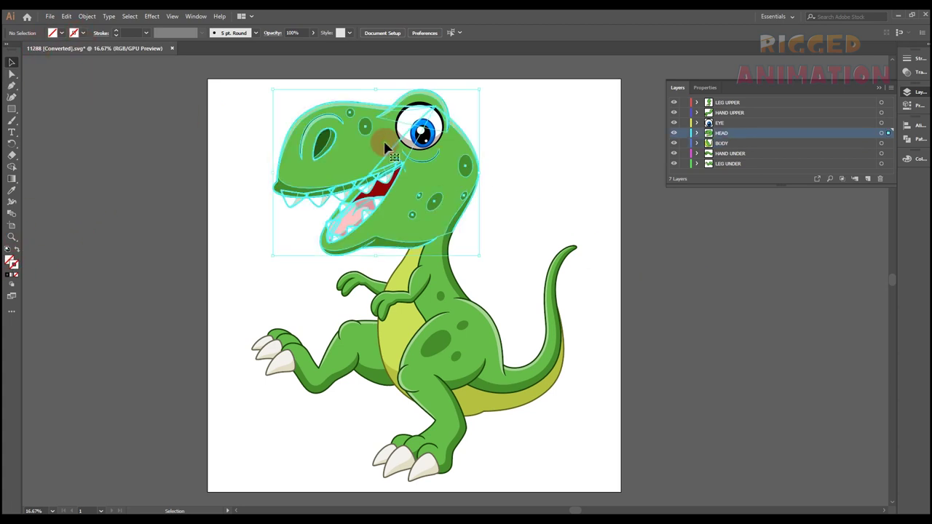
left_click(718, 104)
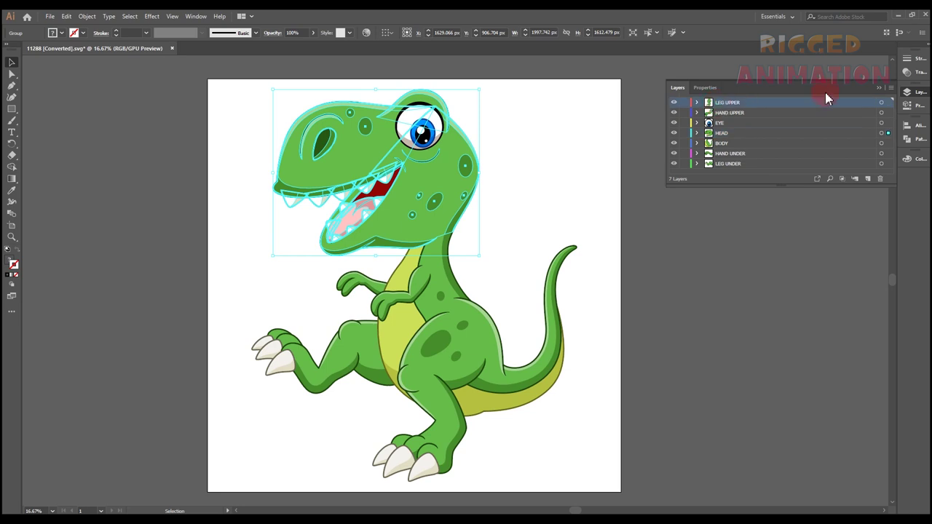
left_click(881, 103)
scroll(554, 357, "down", 1)
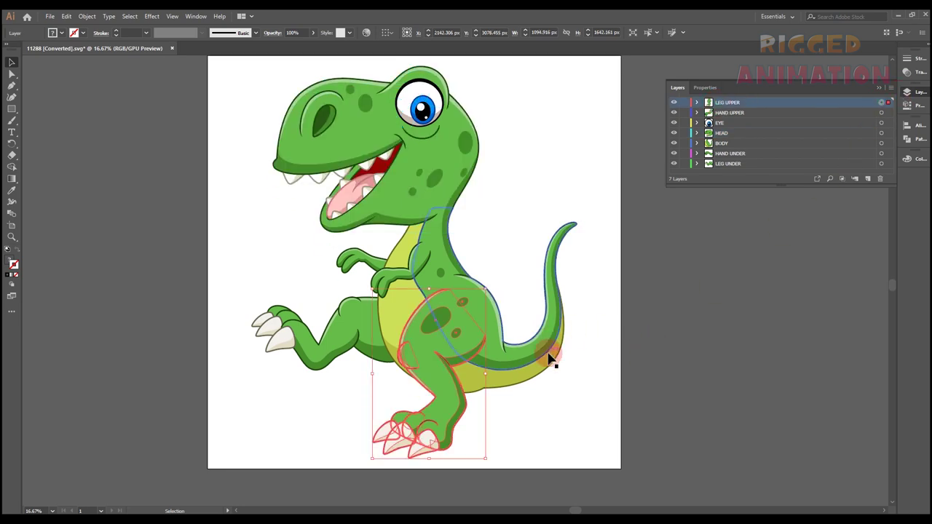
left_click(13, 111)
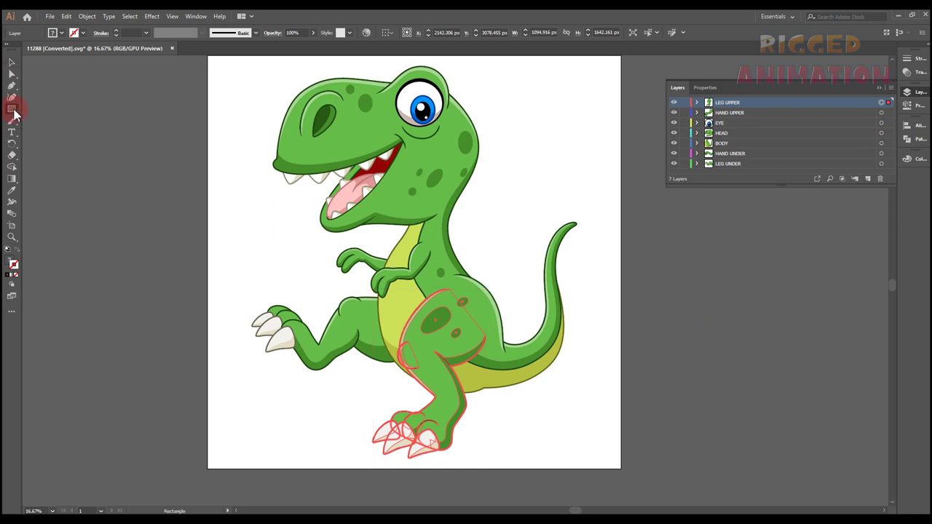
scroll(211, 69, "up", 1)
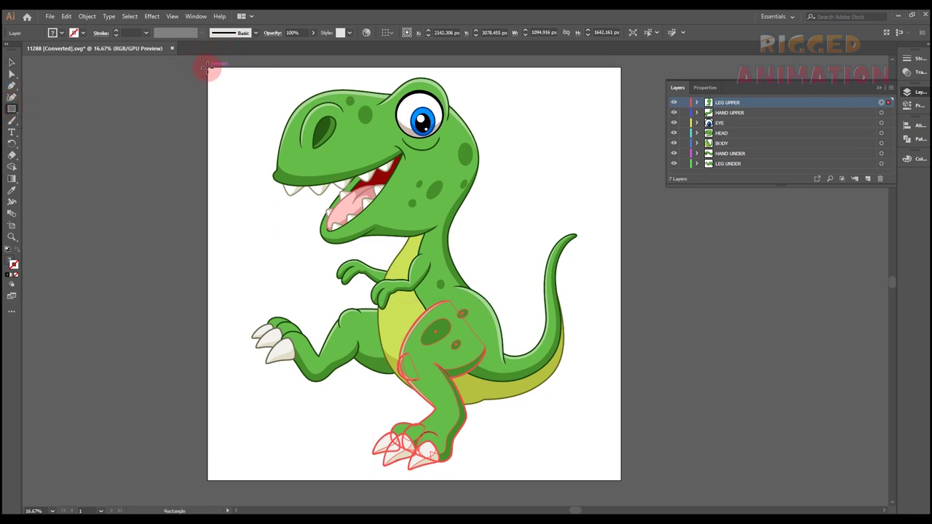
left_click_drag(208, 67, 622, 479)
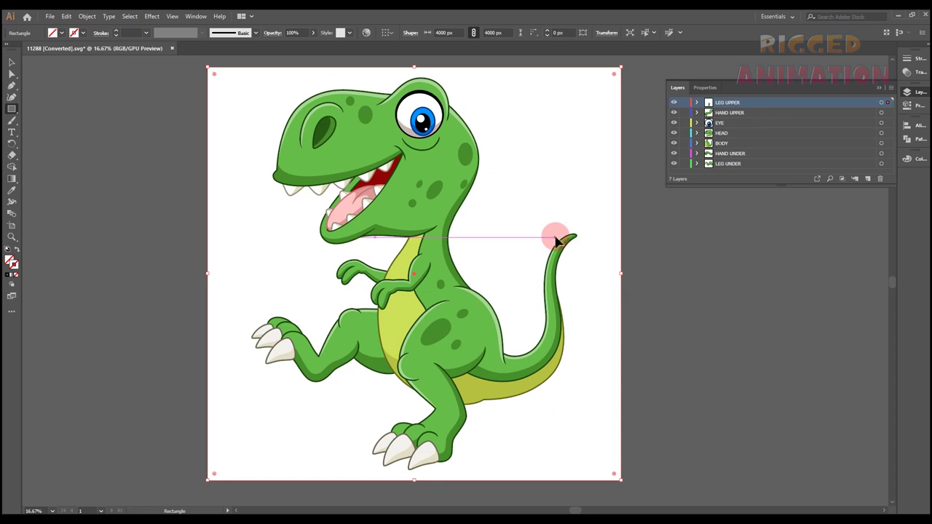
Copy the artboard-sized rectangle and paste it in place onto the HAND UPPER, EYE and HEAD layers.
key("ctrl+c")
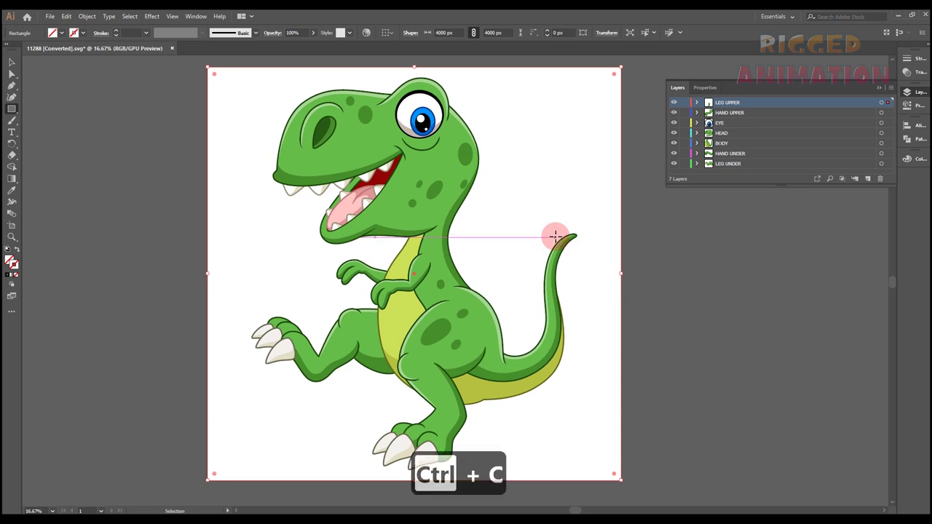
left_click(742, 113)
left_click(882, 114)
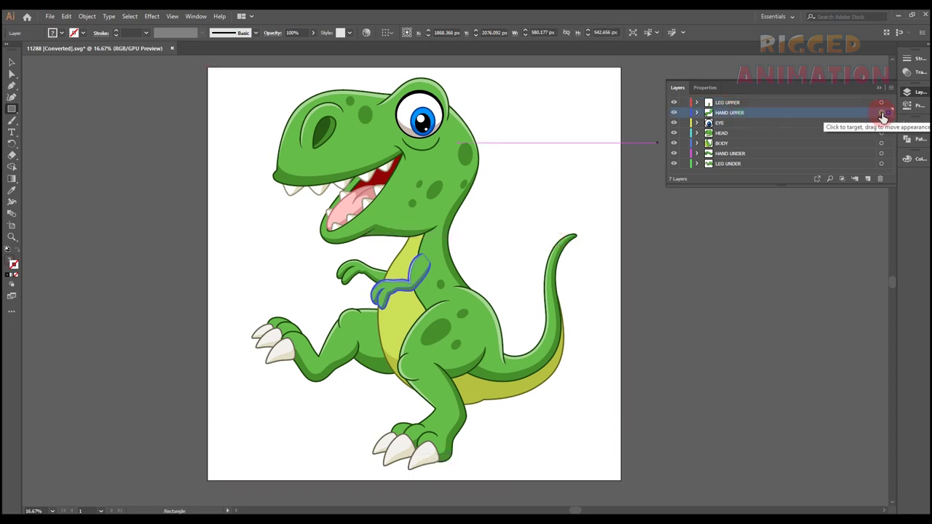
key("ctrl+shift+v")
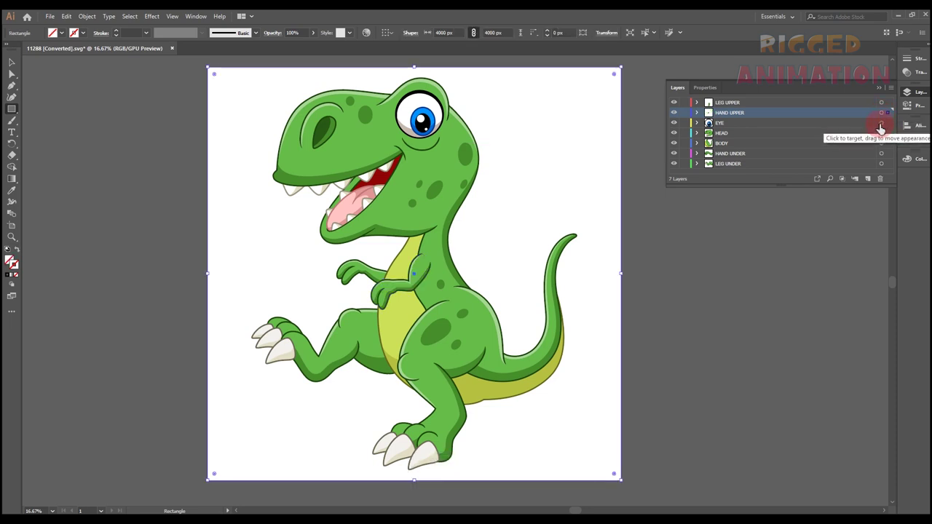
left_click(882, 124)
key("ctrl+shift+v")
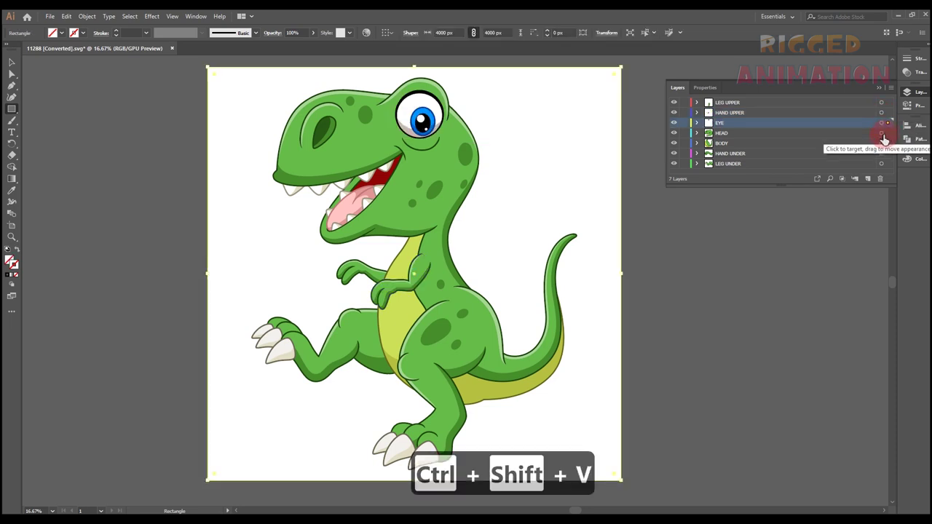
left_click(882, 134)
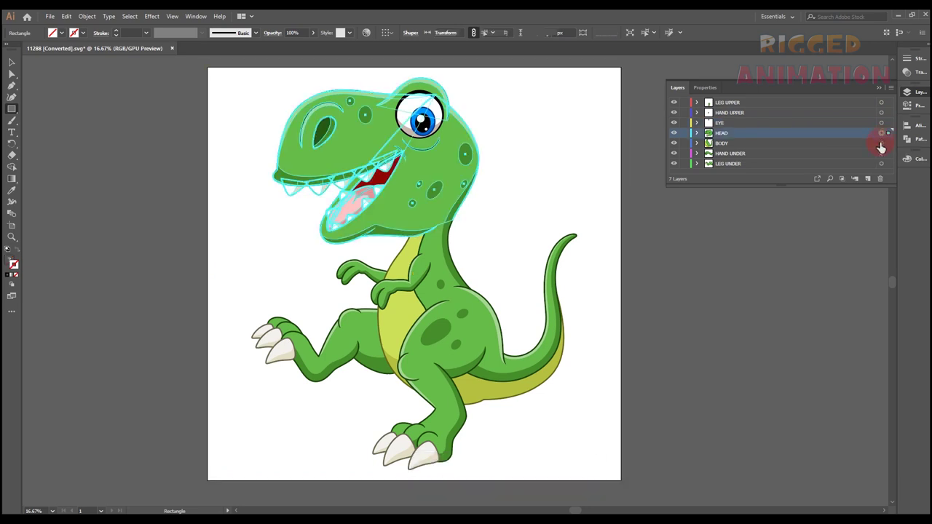
key("ctrl+shift+v")
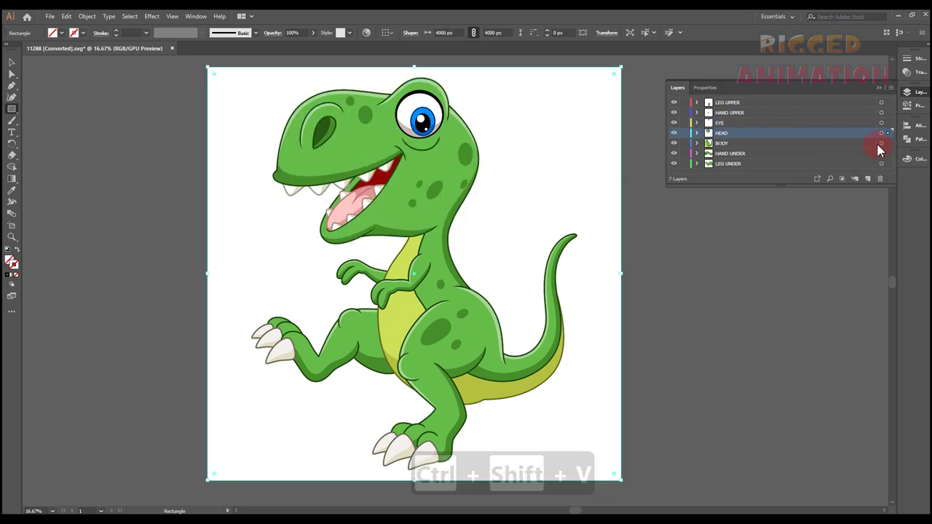
Paste the same rectangle in place onto the BODY, HAND UNDER and LEG UNDER layers, leaving nothing selected.
left_click(883, 143)
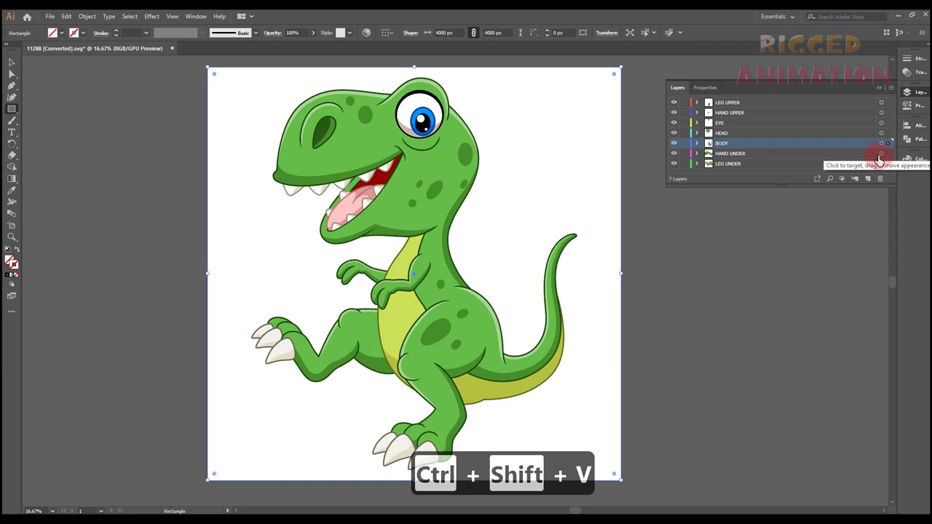
left_click(882, 154)
key("ctrl+shift+v")
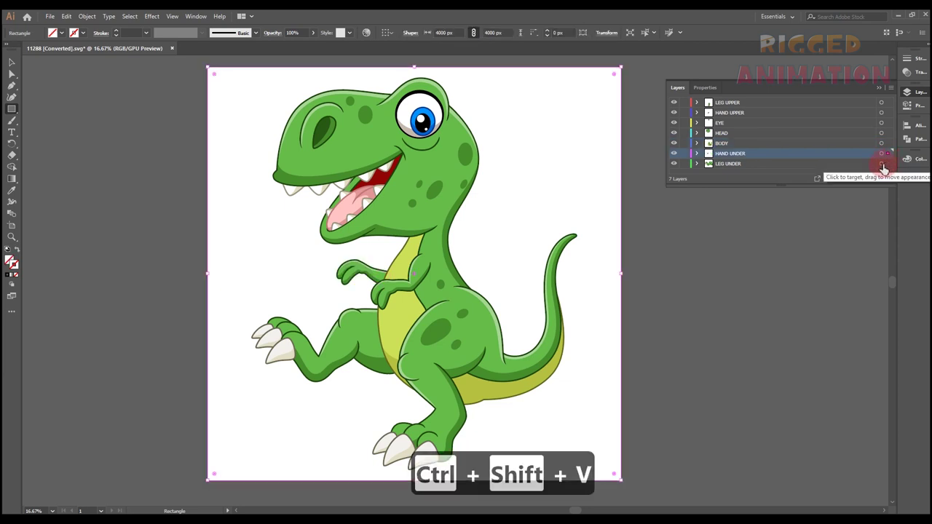
left_click(883, 164)
key("ctrl+shift+v")
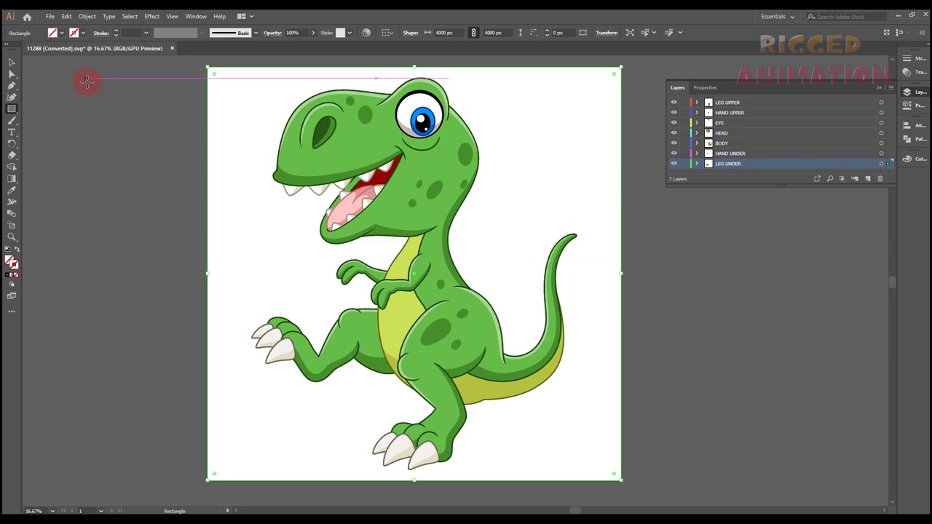
left_click(12, 63)
left_click(79, 106)
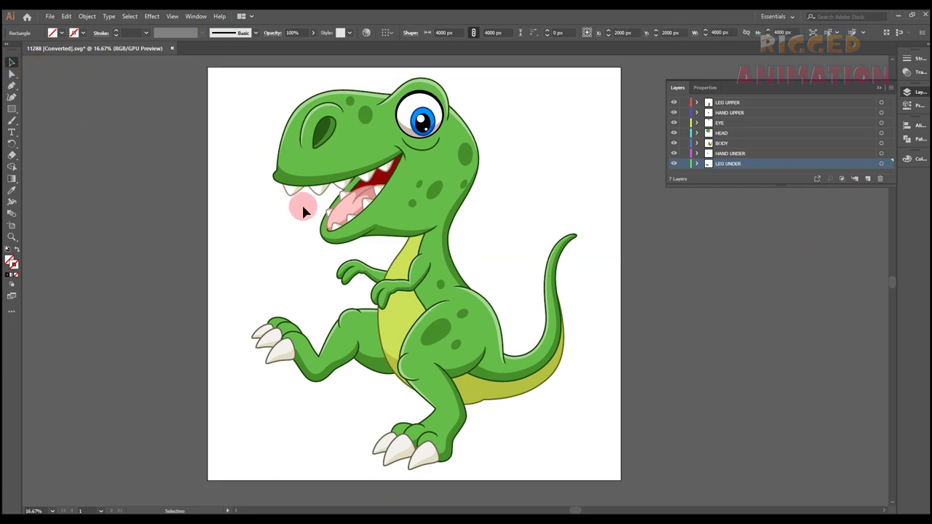
Run the MultiExporter script on the layered document.
left_click(49, 20)
left_click(87, 225)
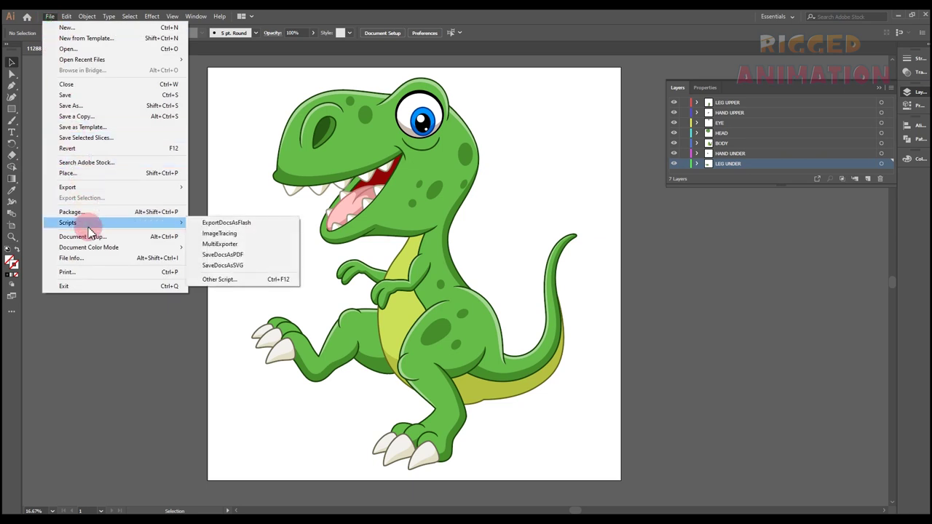
left_click(224, 245)
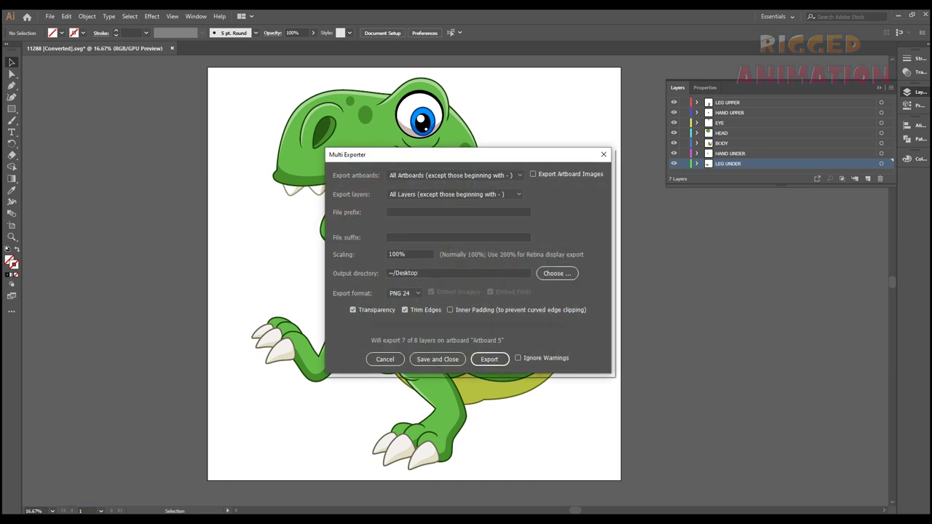
Switch to File Explorer, create a subfolder named DRAGON inside the TUTORIAL\DRAGON folder, and copy its path.
left_click(33, 521)
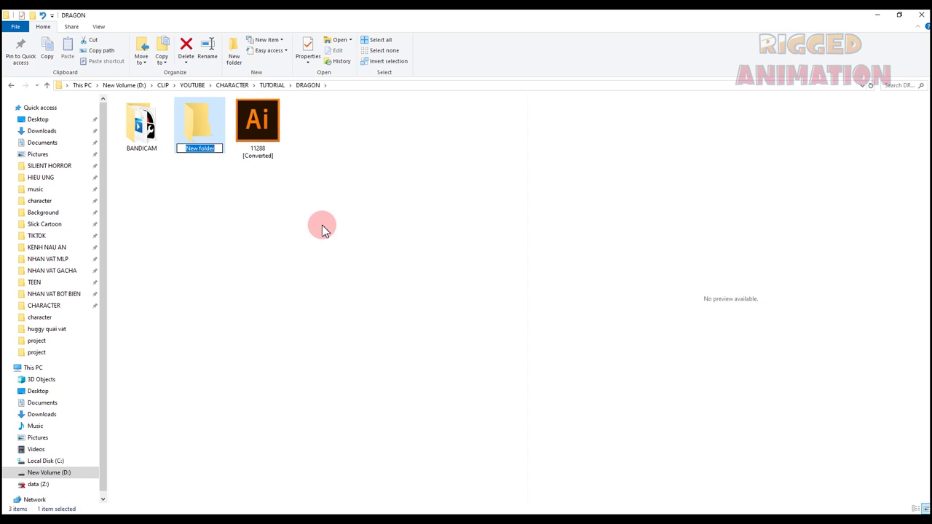
type("dRAGON")
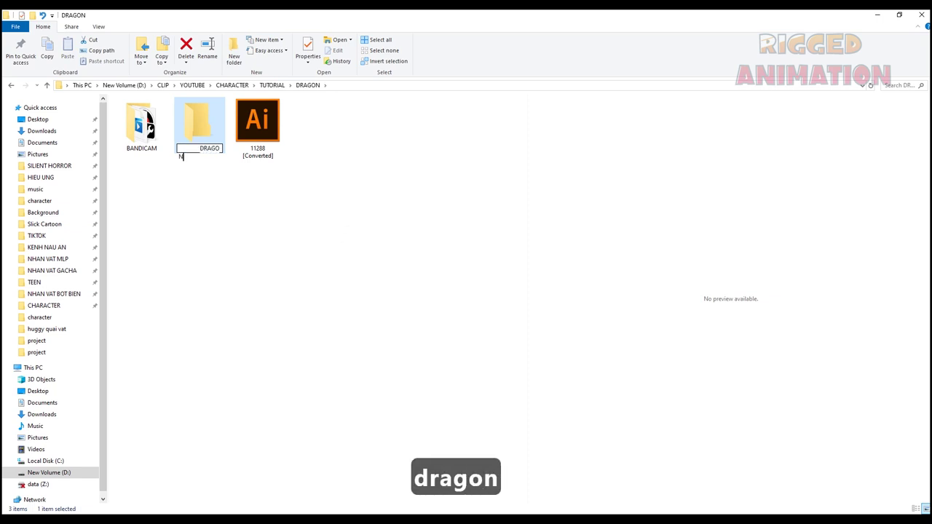
key("Return")
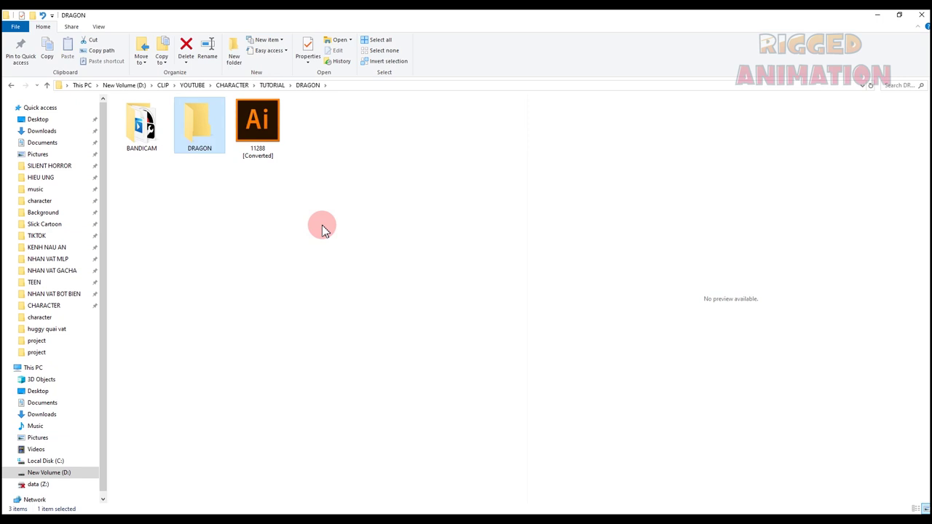
key("Return")
left_click(382, 86)
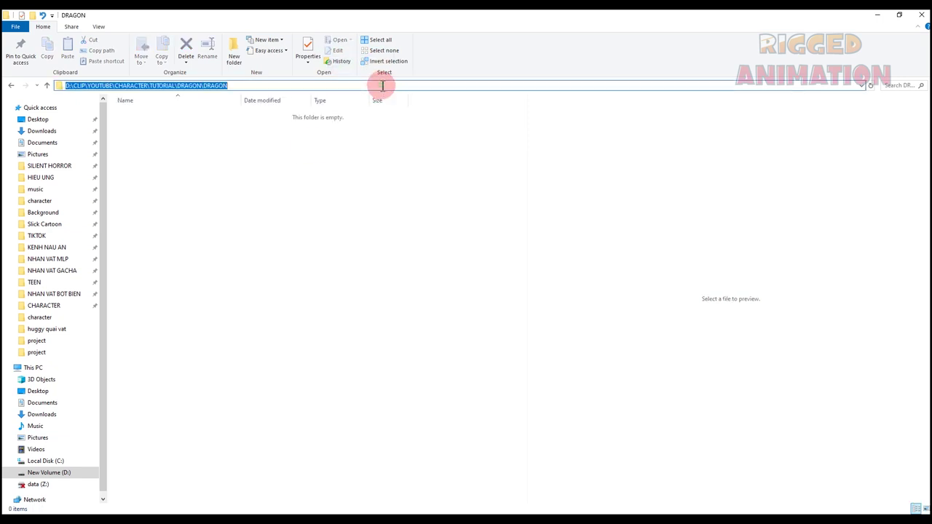
key("ctrl+c")
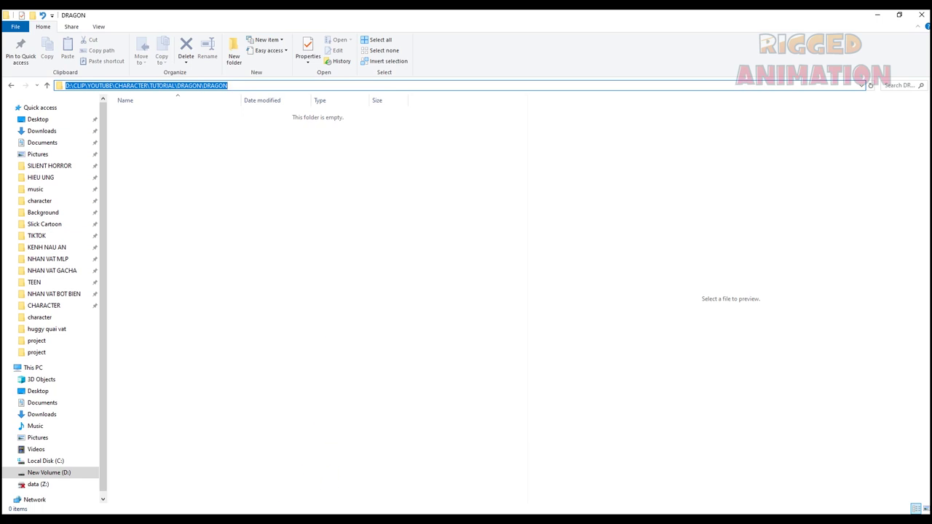
Return to Illustrator and set the exporter's output directory to the copied path, D:\CLIP\YOUTUBE\CHARACTER\TUTORIAL\DRAGON\DRAGON.
key("alt+Tab")
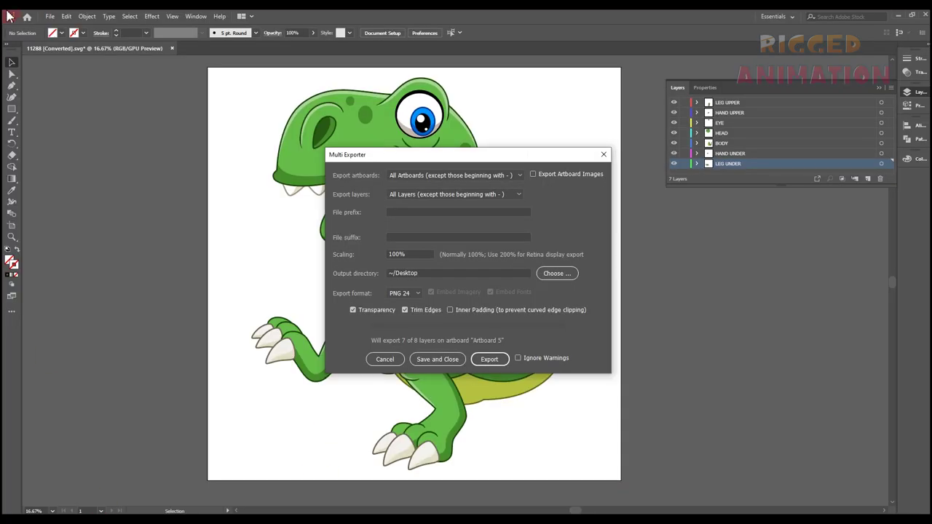
left_click(414, 271)
key("ctrl+a")
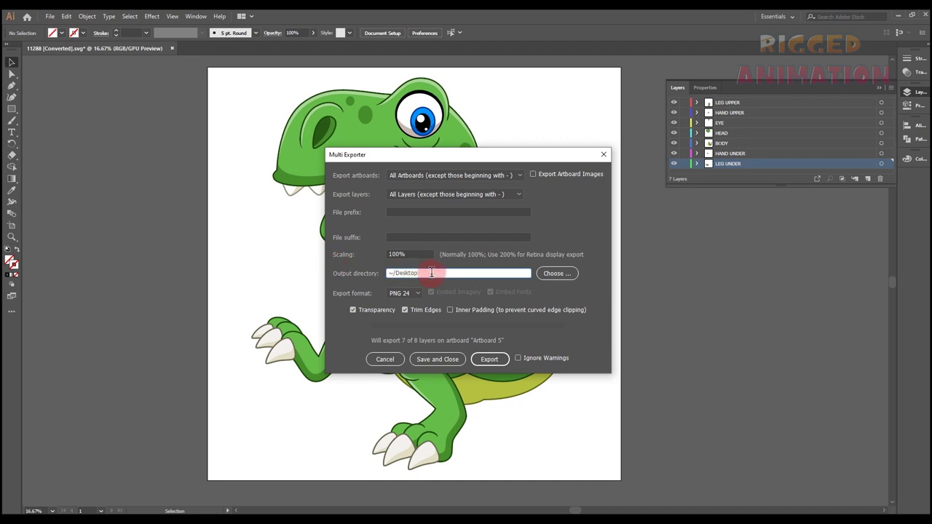
key("ctrl+v")
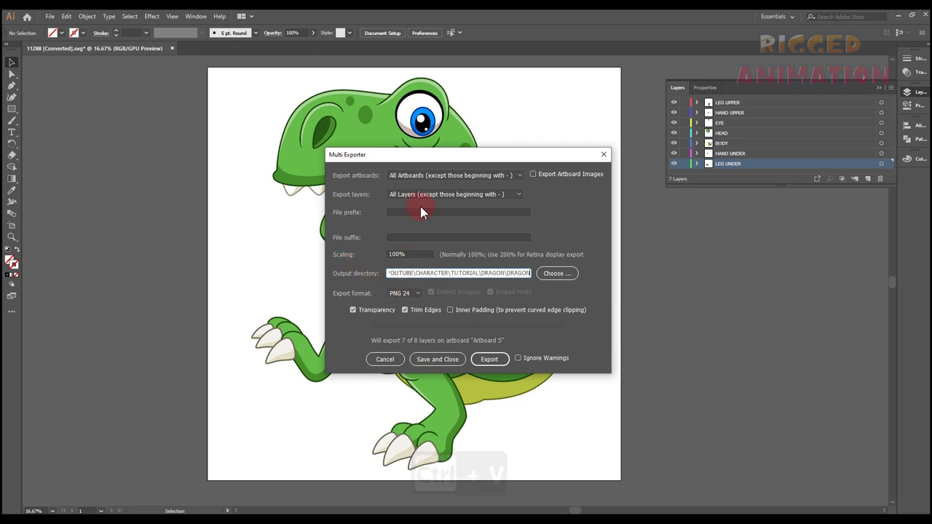
Turn off Transparency, set the export format to SVG, and start exporting all layers.
left_click(511, 175)
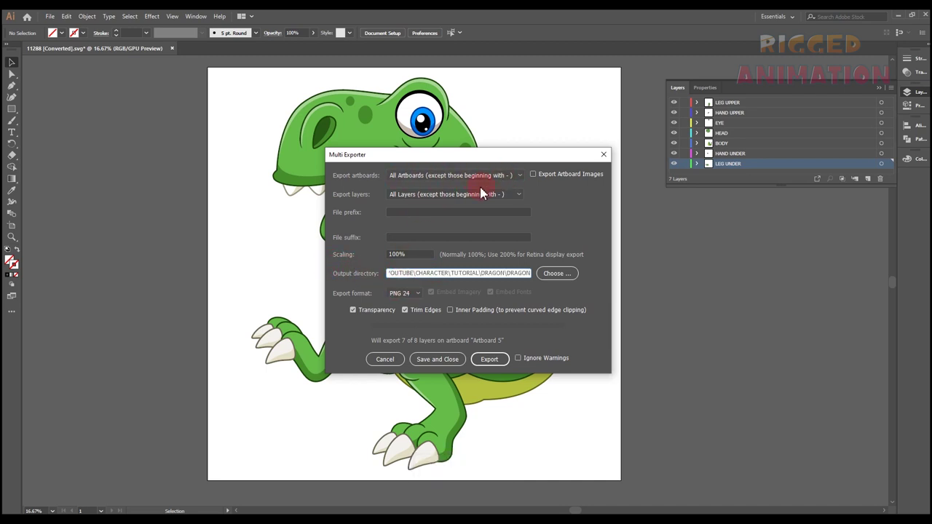
left_click(354, 311)
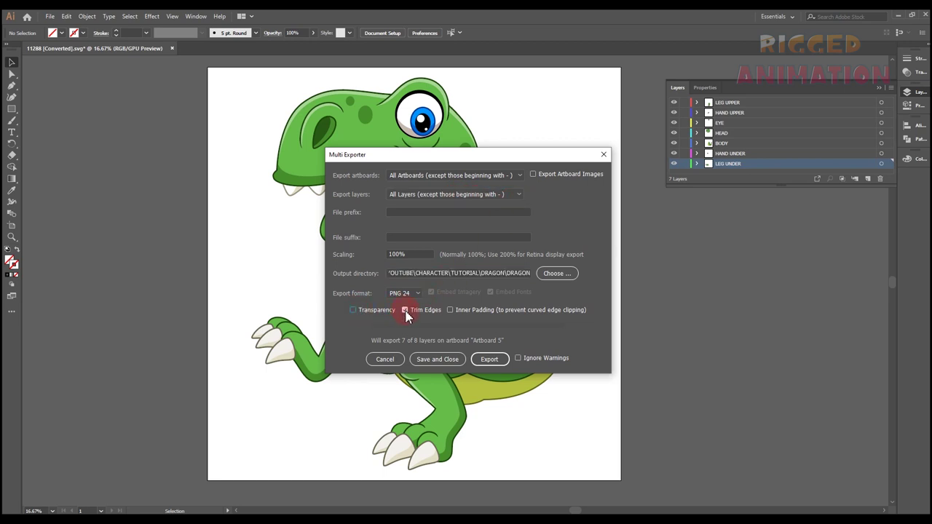
left_click(418, 293)
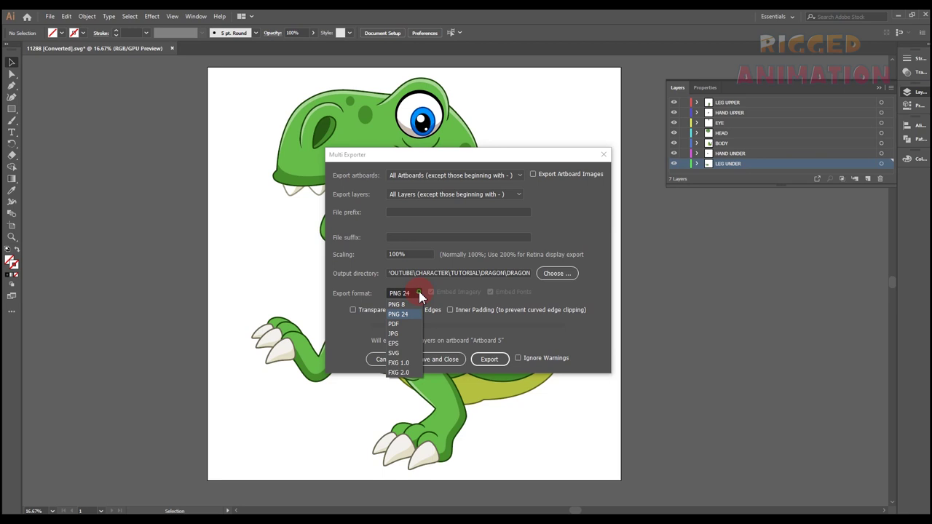
left_click(394, 353)
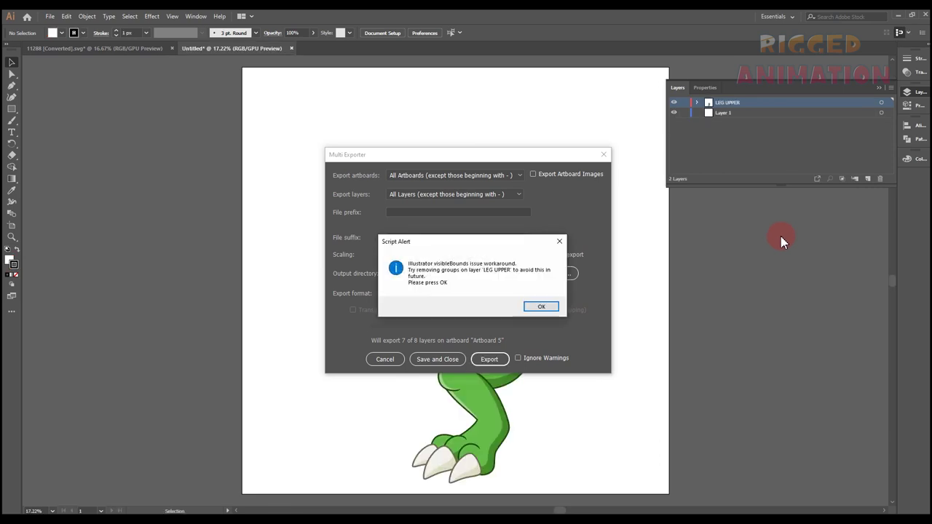
Acknowledge the exporter's script alert about groups on the LEG UPPER layer so the SVG export can continue.
left_click(541, 307)
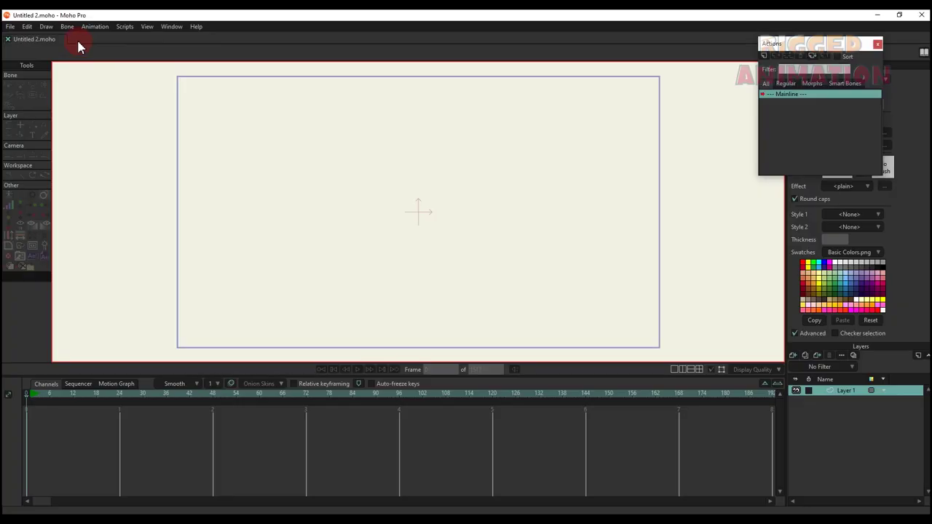
Switch to Moho Pro and import all seven SVG files, BODY through LEG UPPER, from the inner DRAGON folder as vector files.
left_click(11, 26)
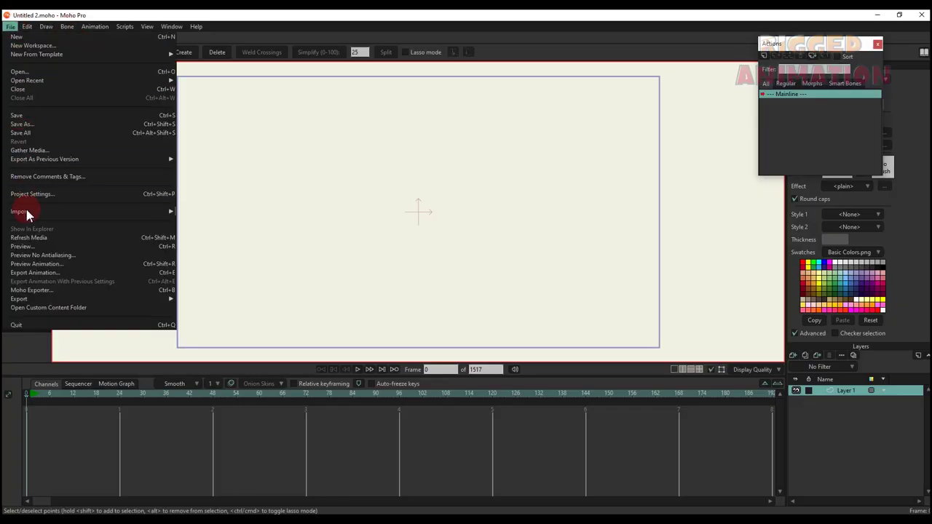
mouse_move(27, 211)
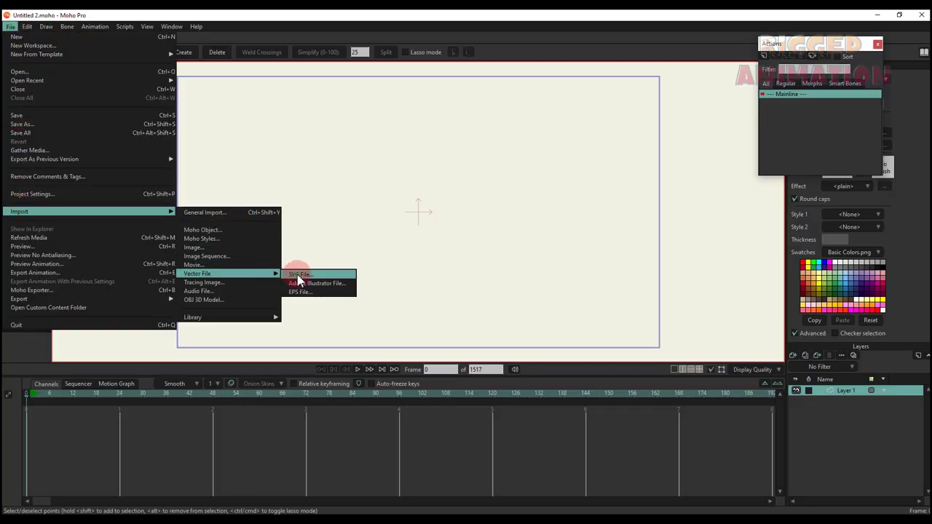
left_click(300, 274)
double_click(156, 87)
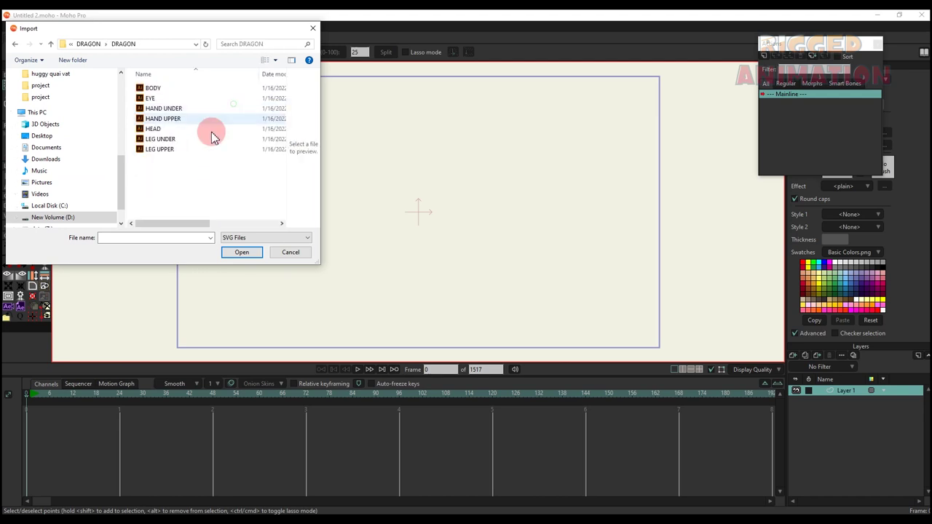
left_click(151, 89)
left_click(161, 151, "shift")
left_click(251, 251)
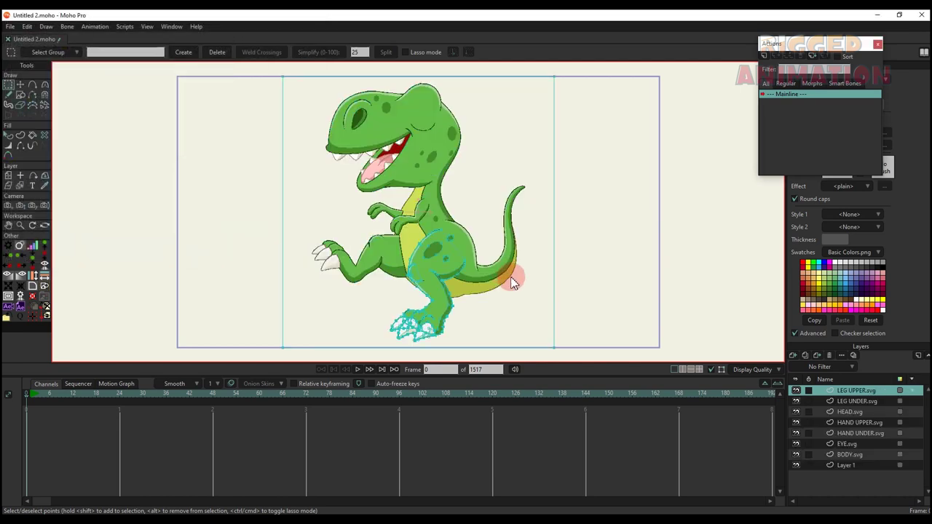
Move the EYE.svg layer directly above HEAD.svg in the layer order, and activate the Select Shape tool.
left_click(850, 413)
left_click(849, 444)
left_click_drag(848, 444, 853, 411)
key("q")
scroll(513, 230, "down", 1)
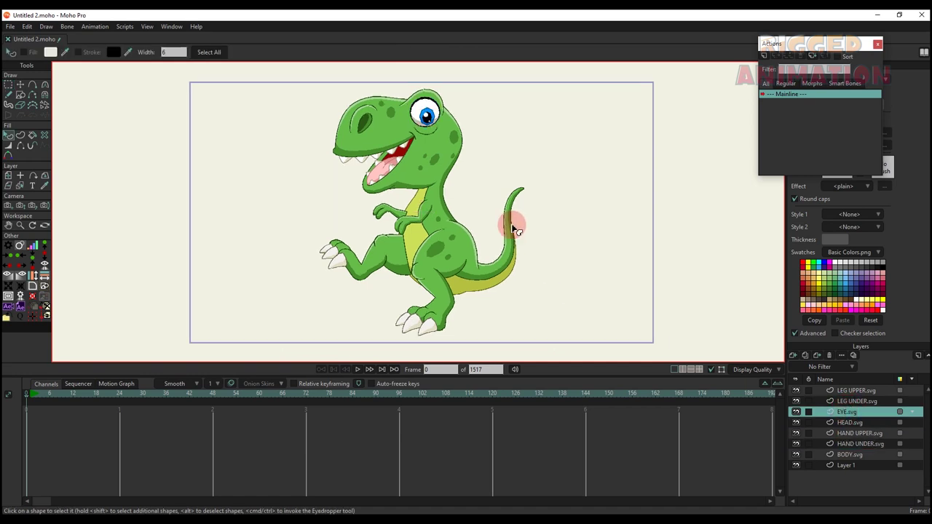
Toggle the visibility of the leg, head, hand and body layers off and on to check each imported body part.
left_click(796, 390)
left_click(796, 390)
left_click(797, 391)
left_click(797, 390)
left_click(797, 401)
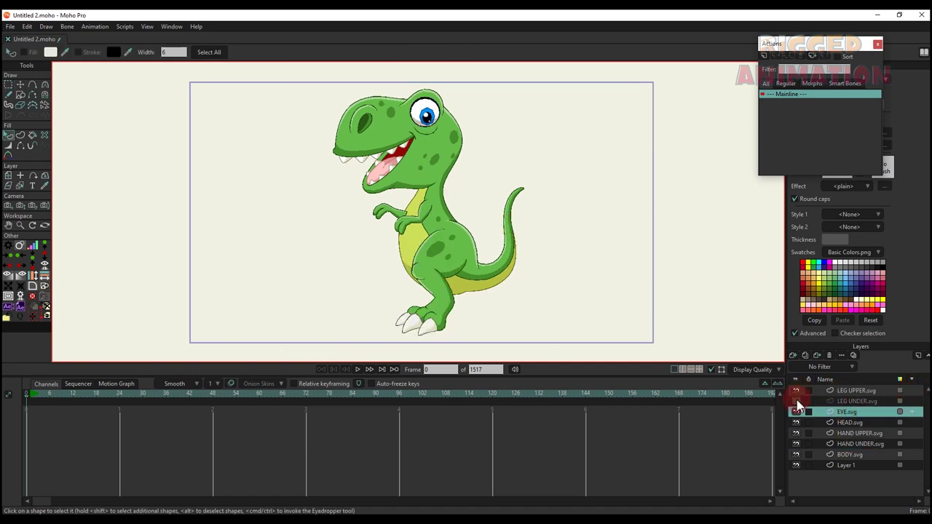
left_click(797, 403)
left_click(797, 402)
left_click(797, 403)
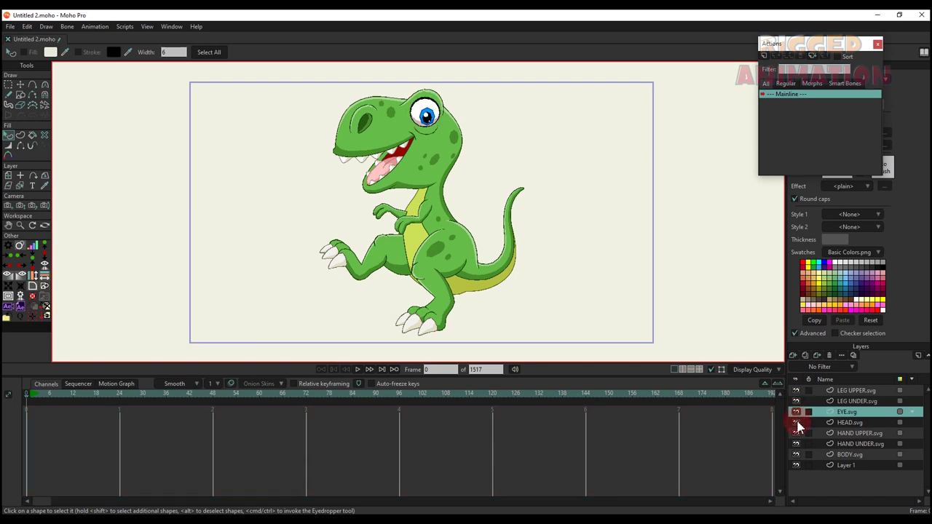
left_click(796, 423)
left_click(796, 424)
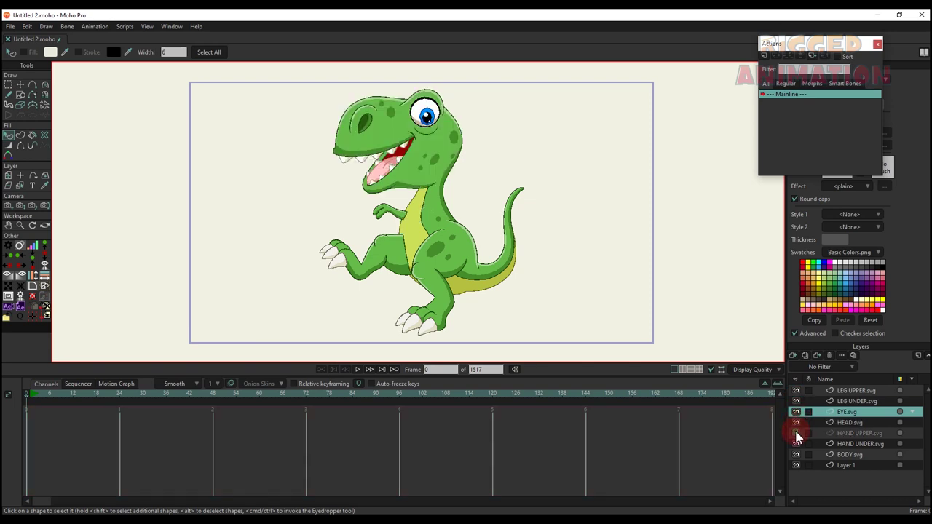
left_click(798, 454)
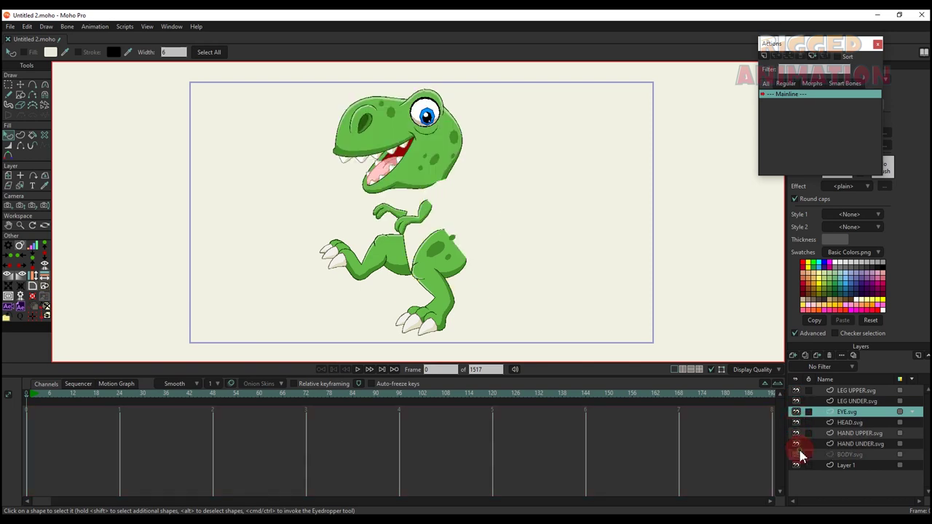
left_click(798, 455)
left_click(794, 455)
left_click(793, 455)
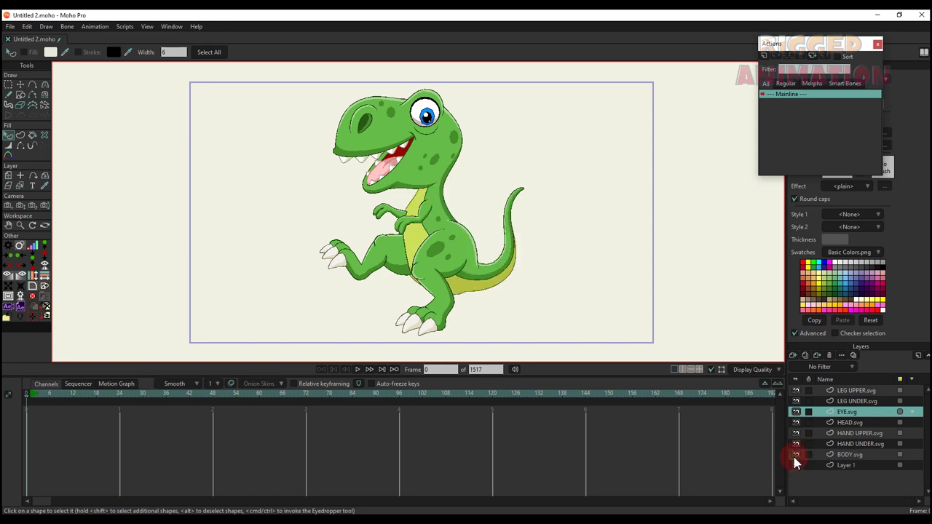
Select the LEG UPPER.svg layer at the head of the imported body-part layers.
left_click(845, 390)
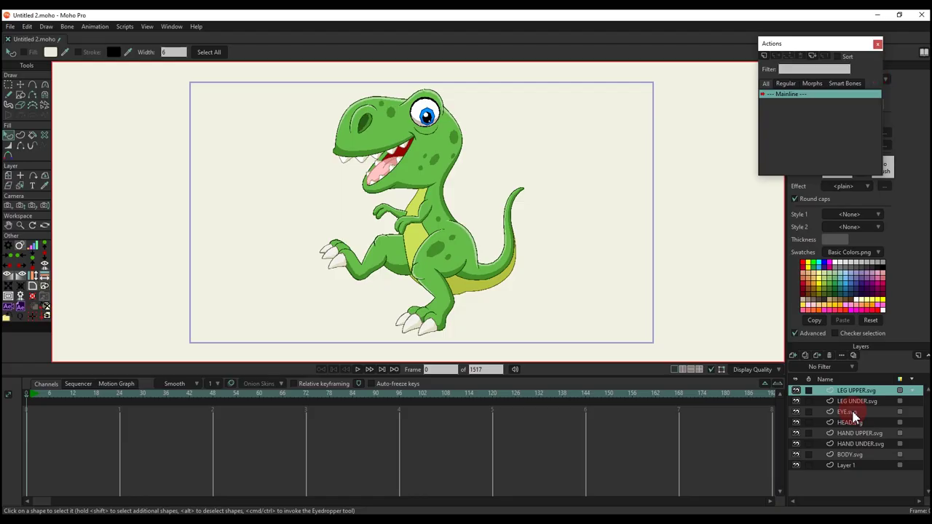